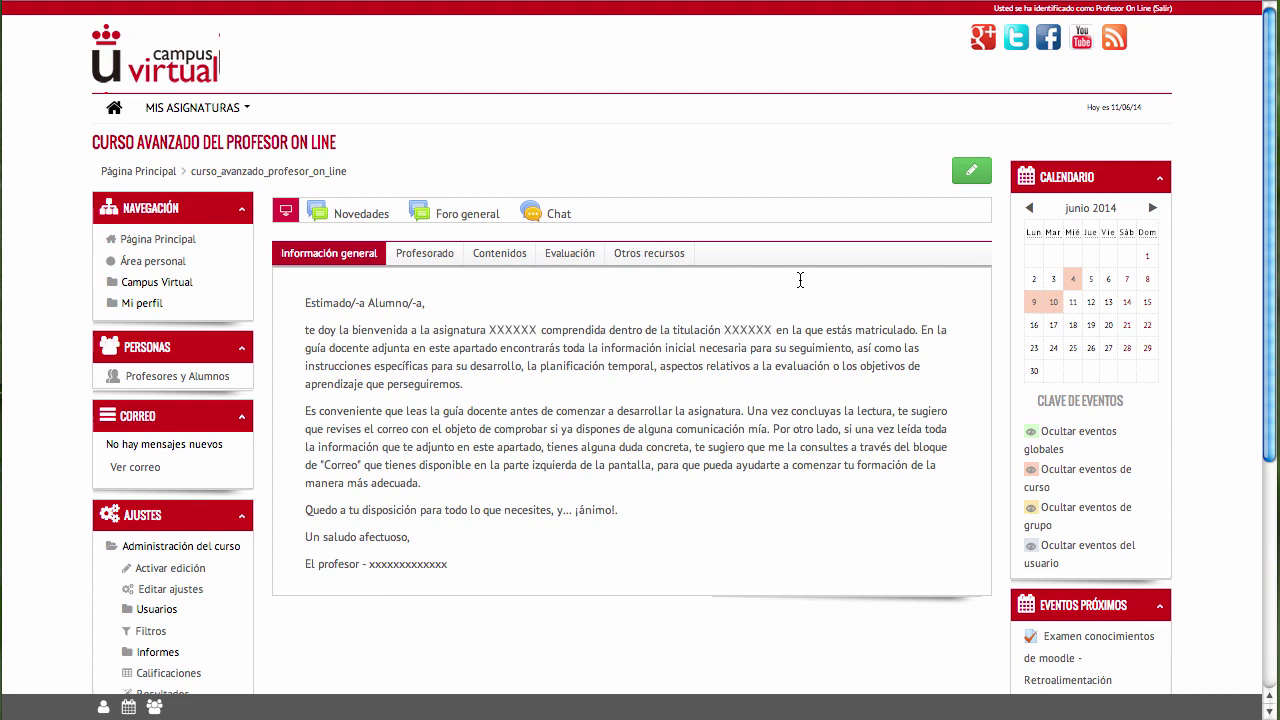
Step: Open the course's question bank and select the Tema 1 category
scroll(558, 298, down, 4)
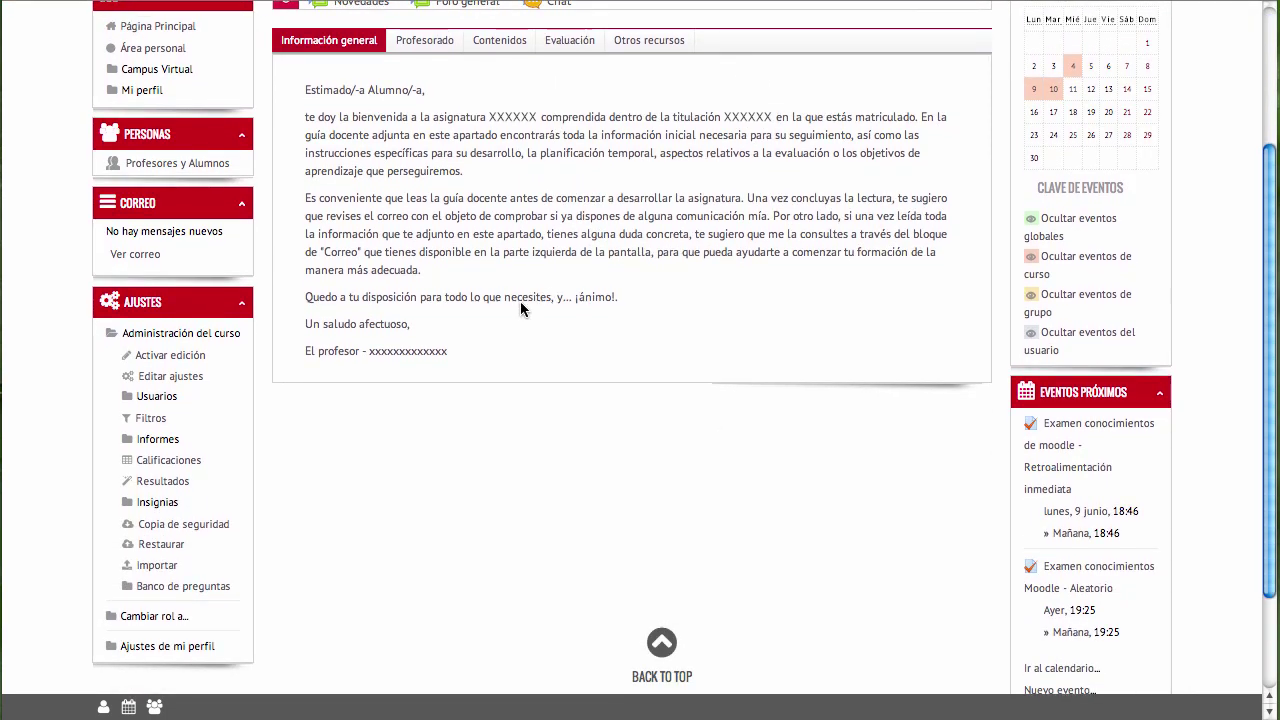
scroll(335, 318, down, 1)
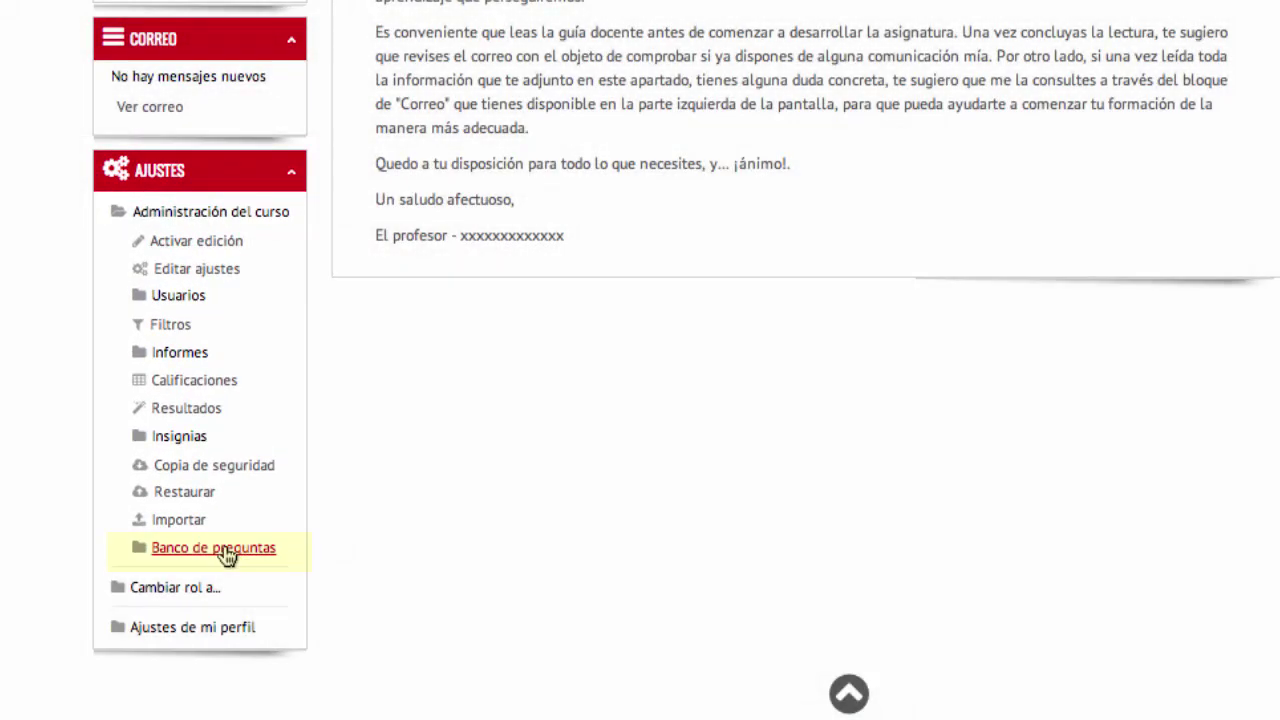
click(228, 556)
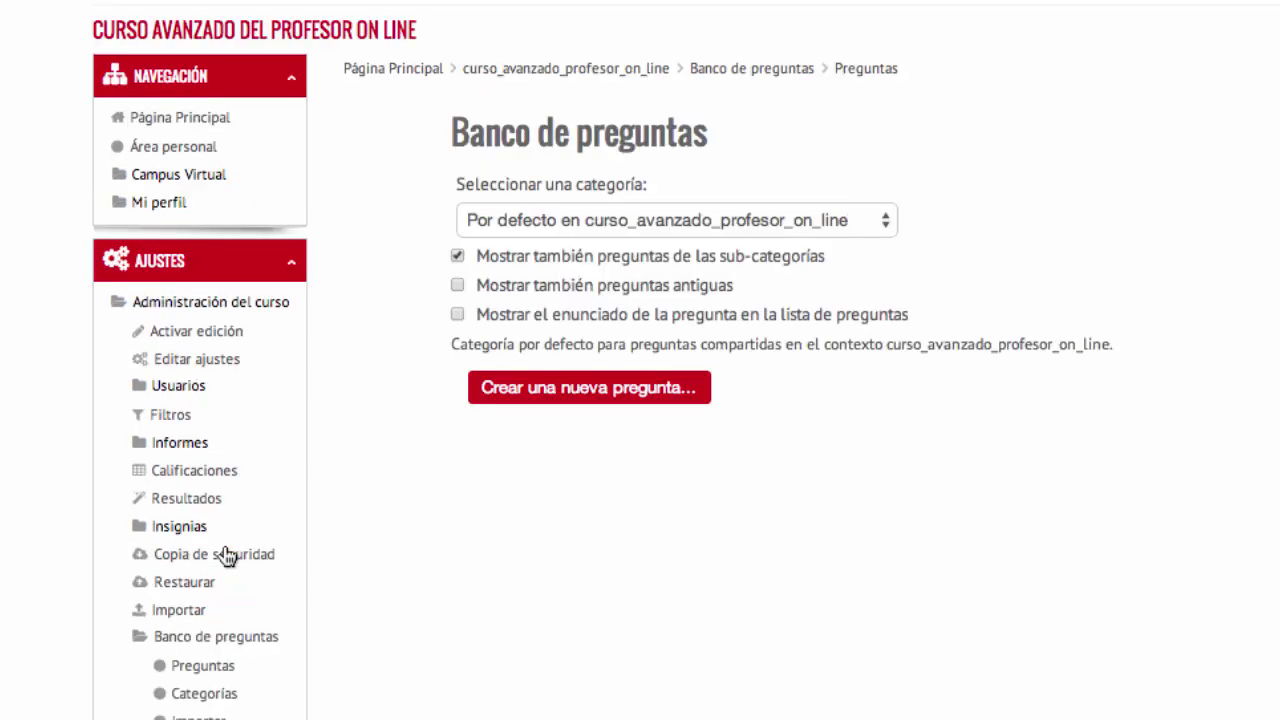
scroll(228, 556, down, 2)
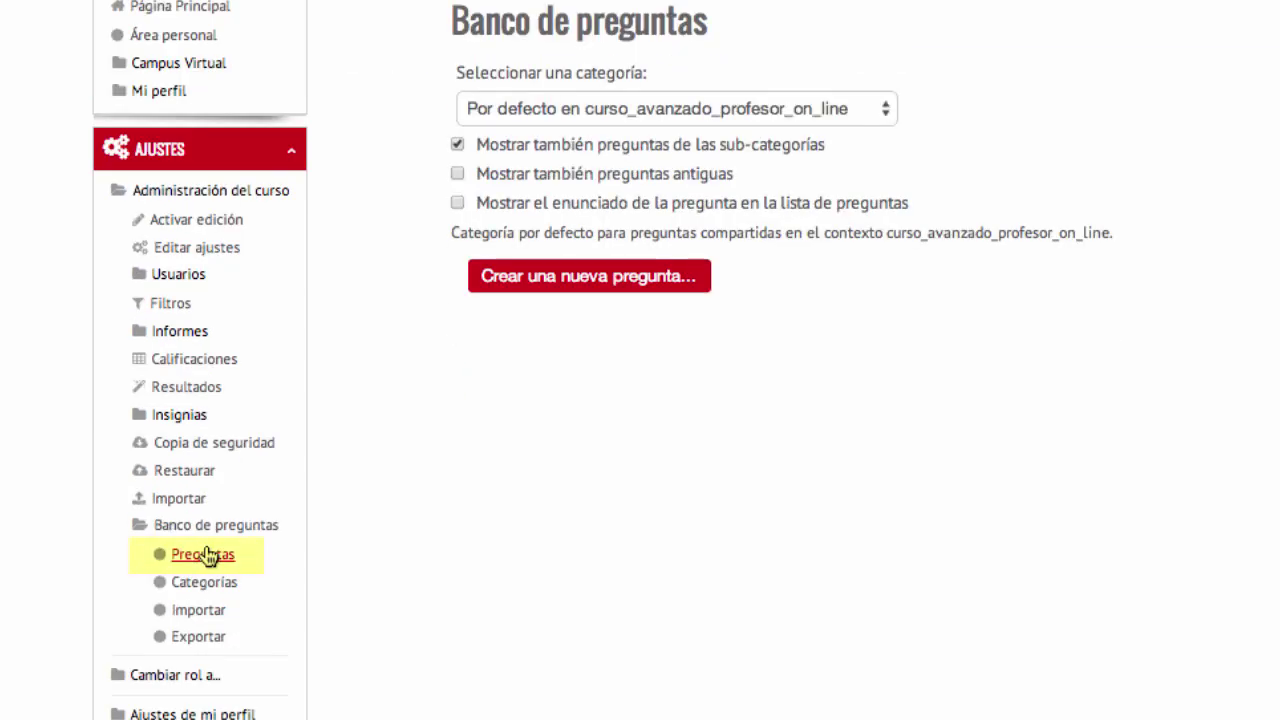
click(752, 110)
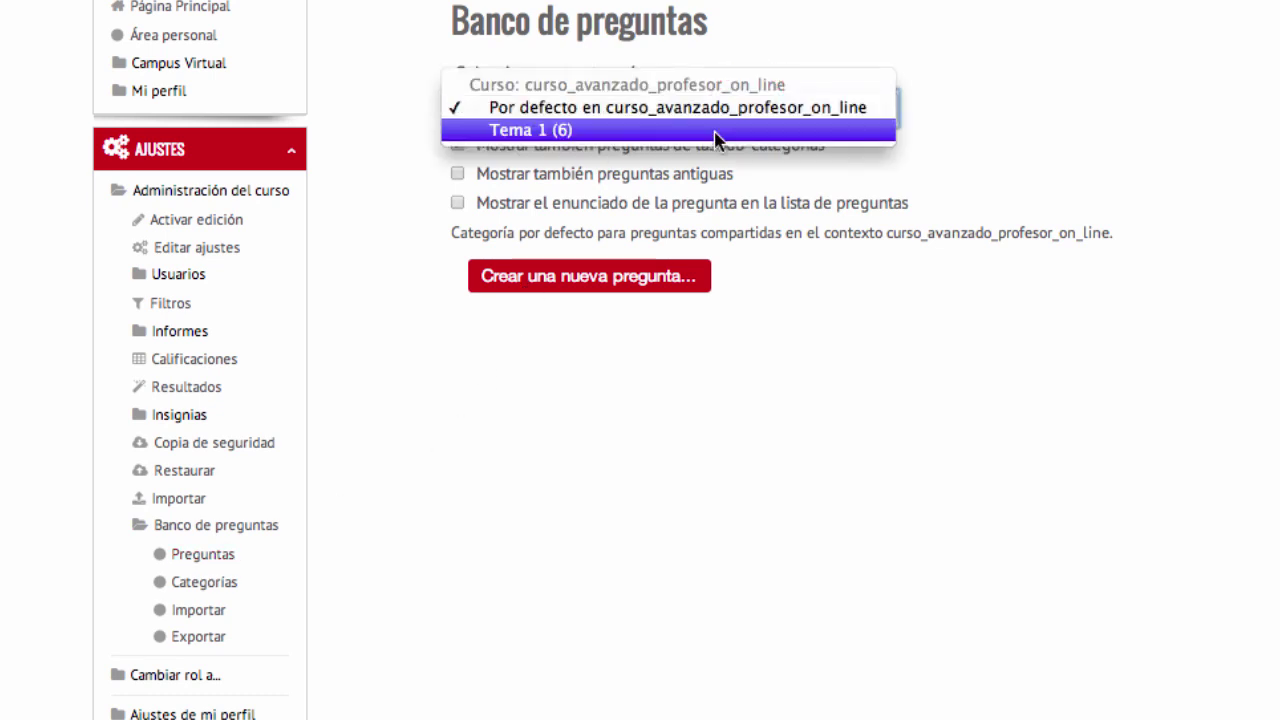
click(716, 130)
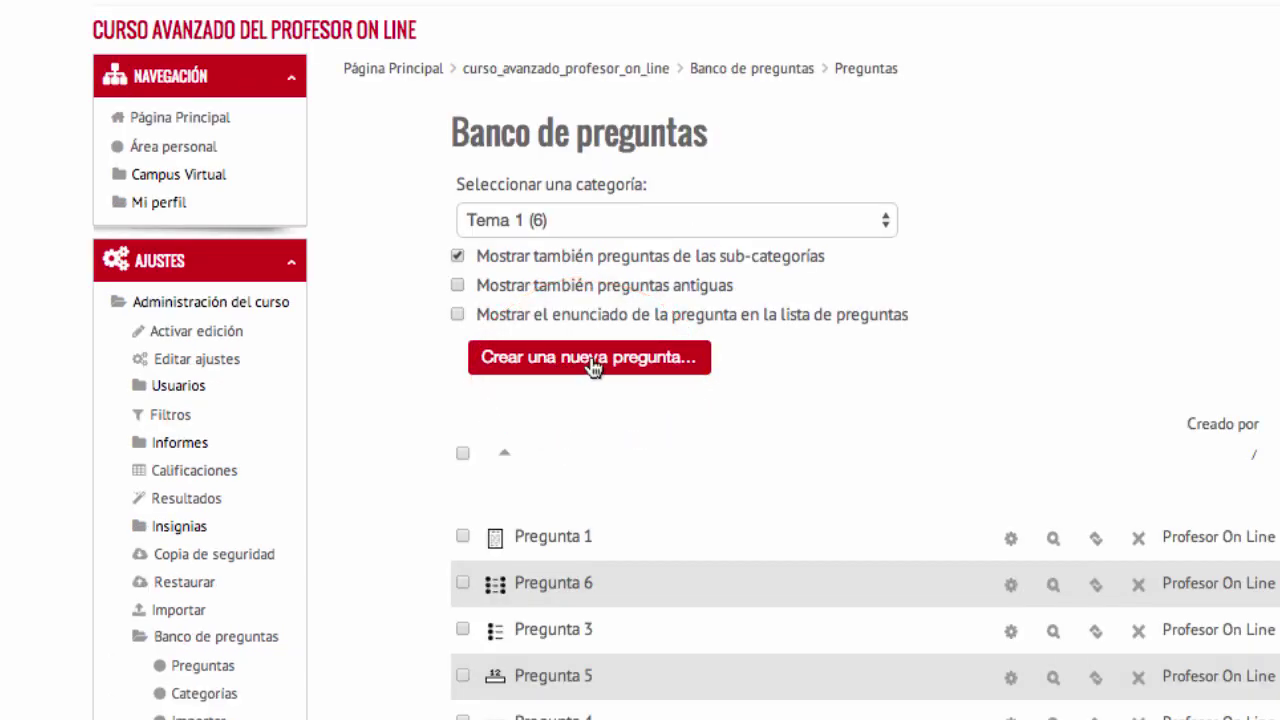
Step: Start creating a new question of the Calculada type in the Tema 1 category
click(593, 368)
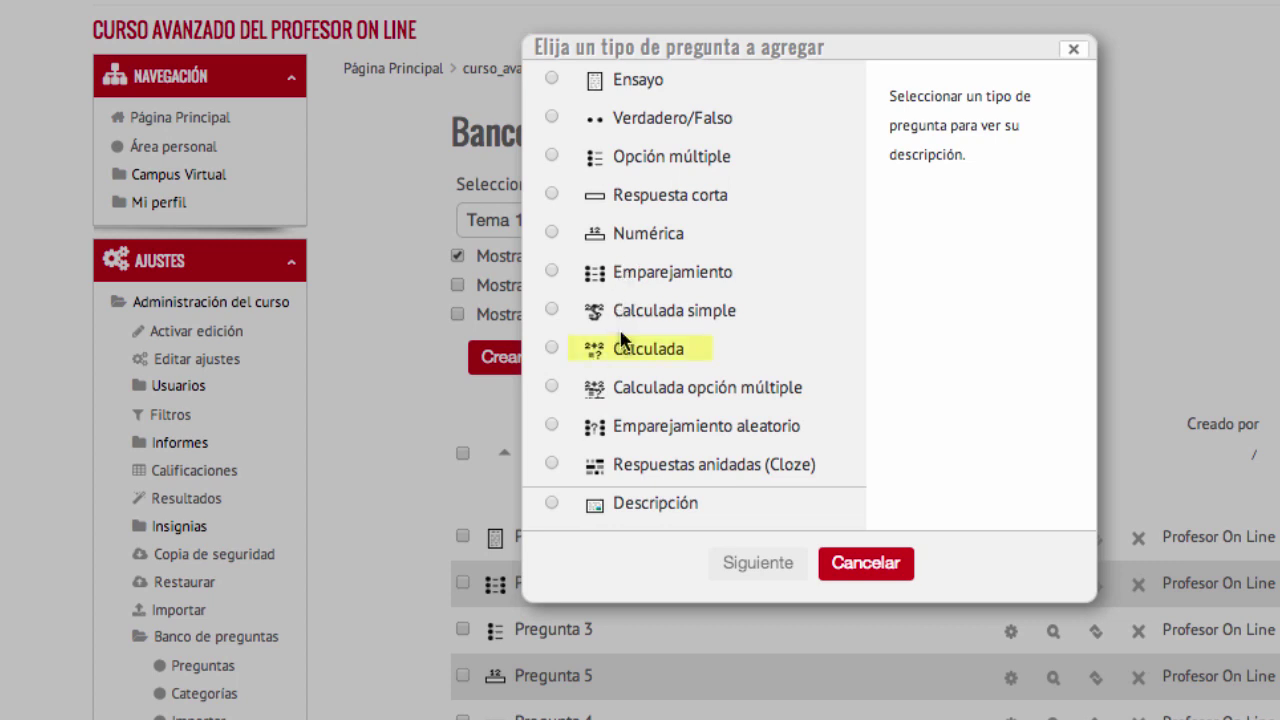
click(626, 348)
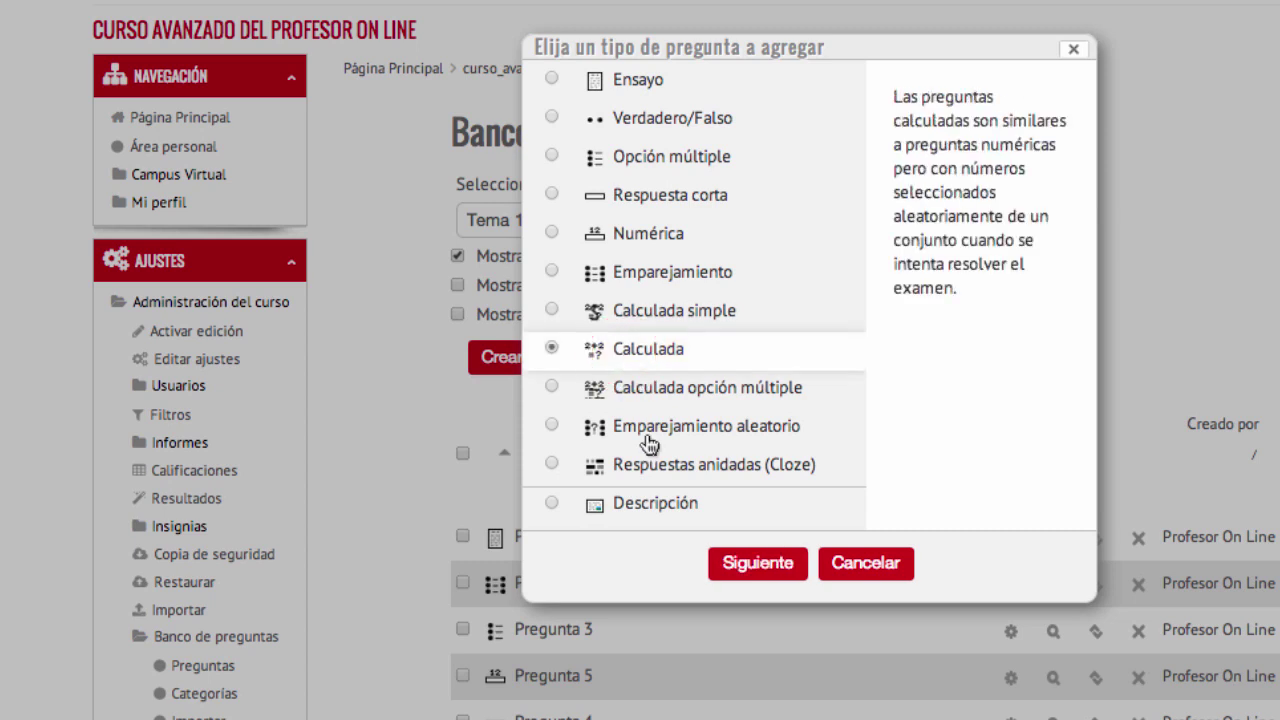
click(757, 564)
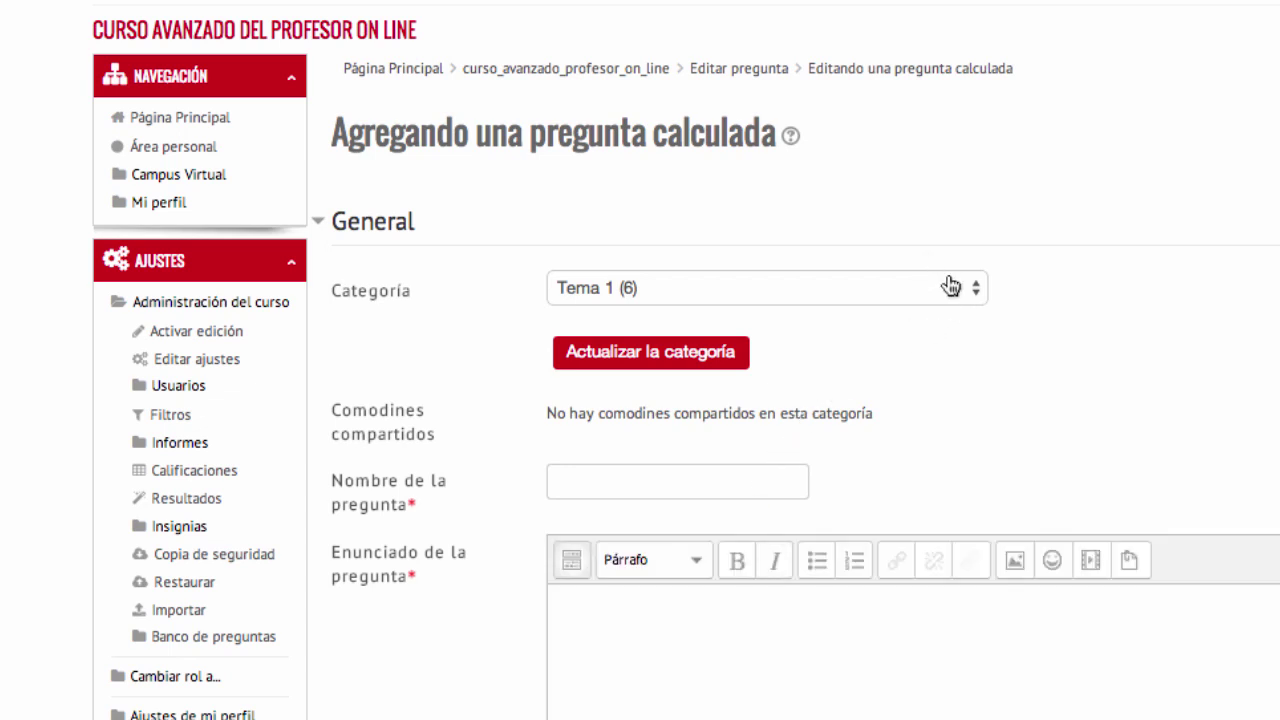
Step: Name the calculated question "Pregunta 7"
scroll(950, 287, down, 5)
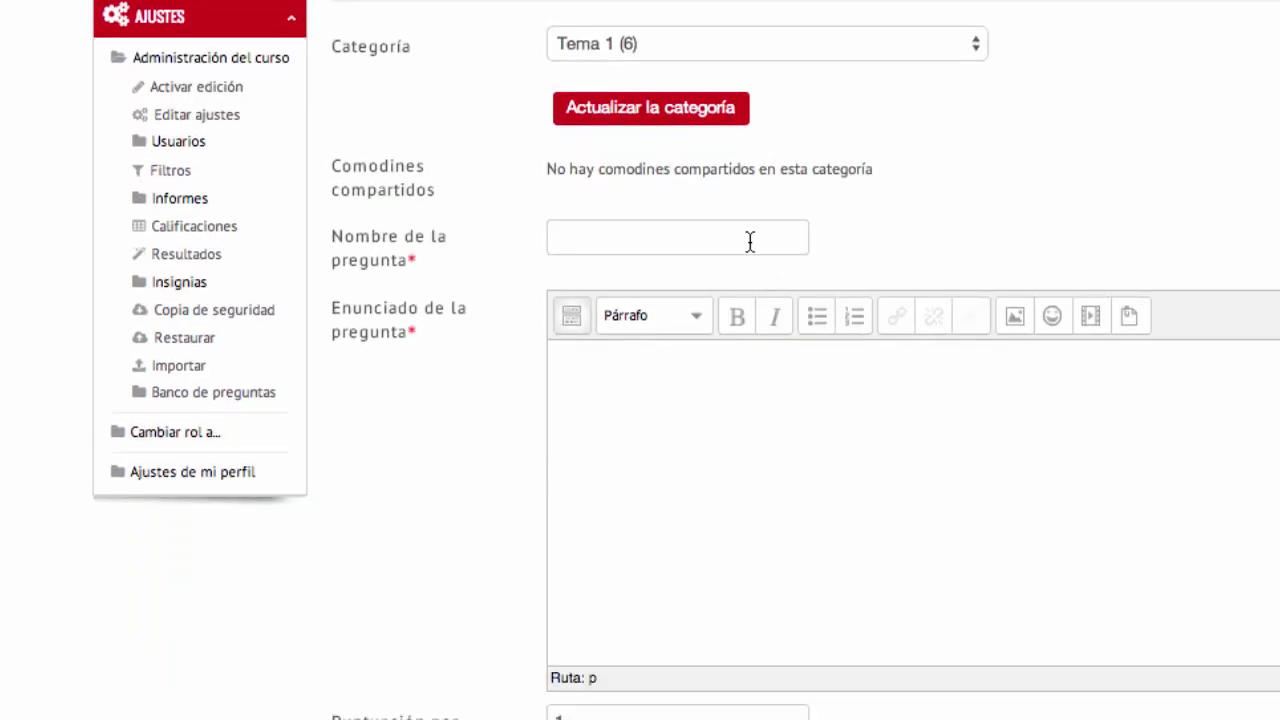
click(750, 241)
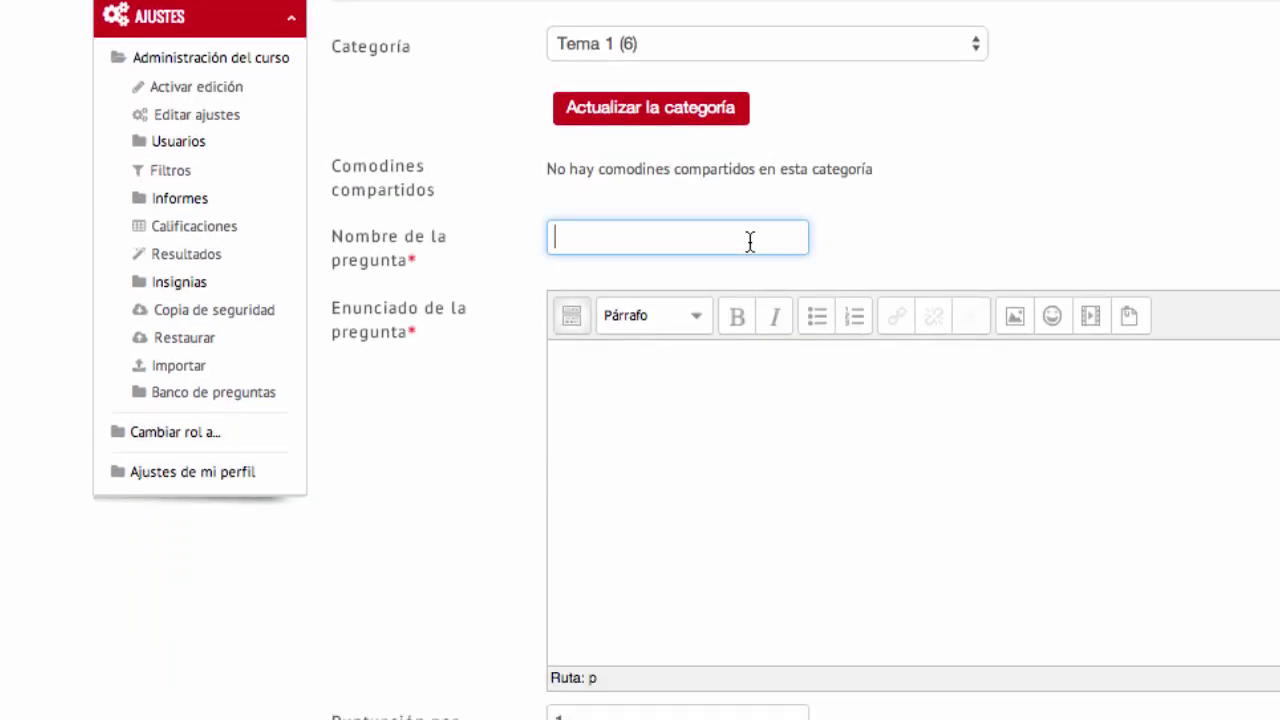
text(Pregunta 8)
key(BackSpace)
text(7)
Step: Enter the question text "Un coche recorre {d} kms en {h} horas. Calcula su velocidad."
click(663, 400)
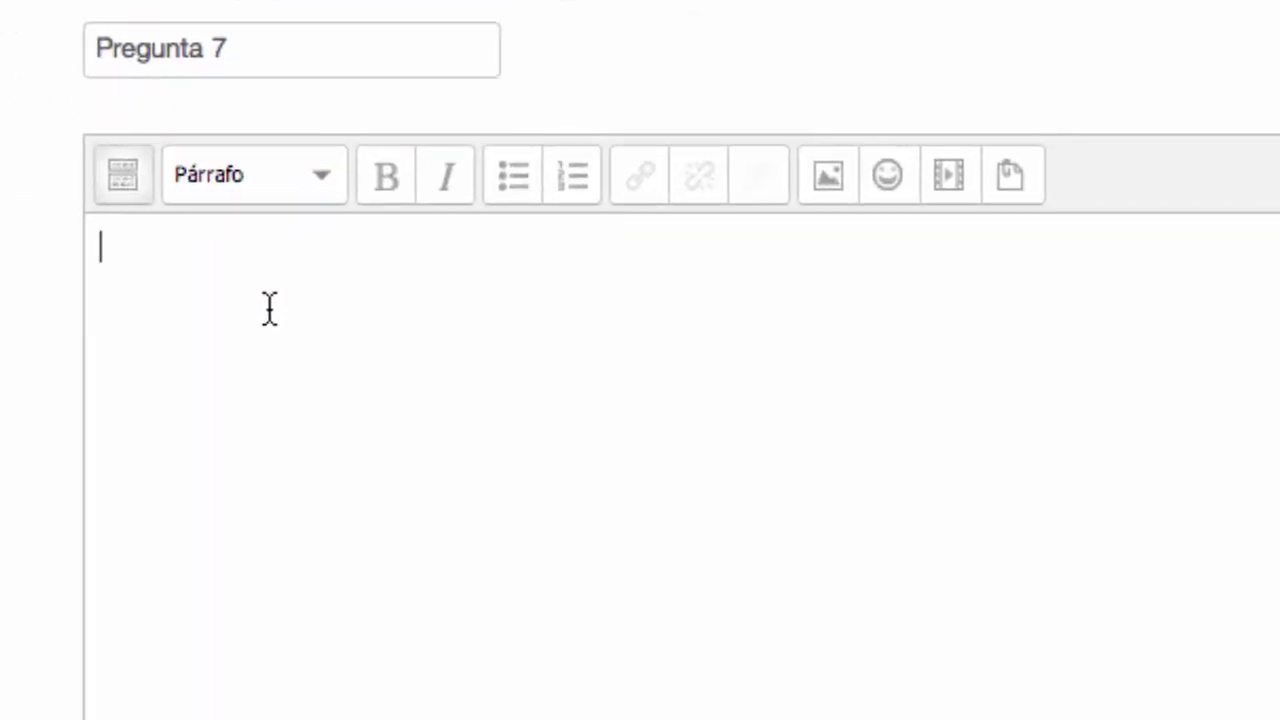
text(Un coche )
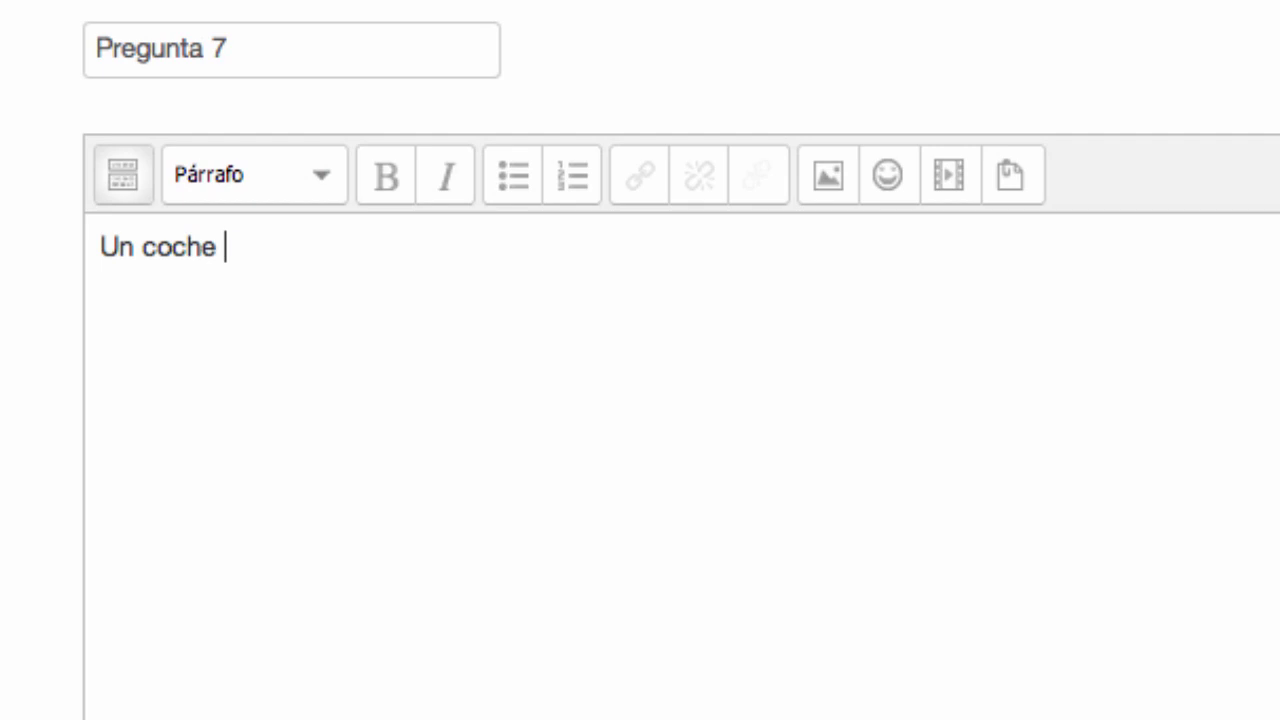
text(recor)
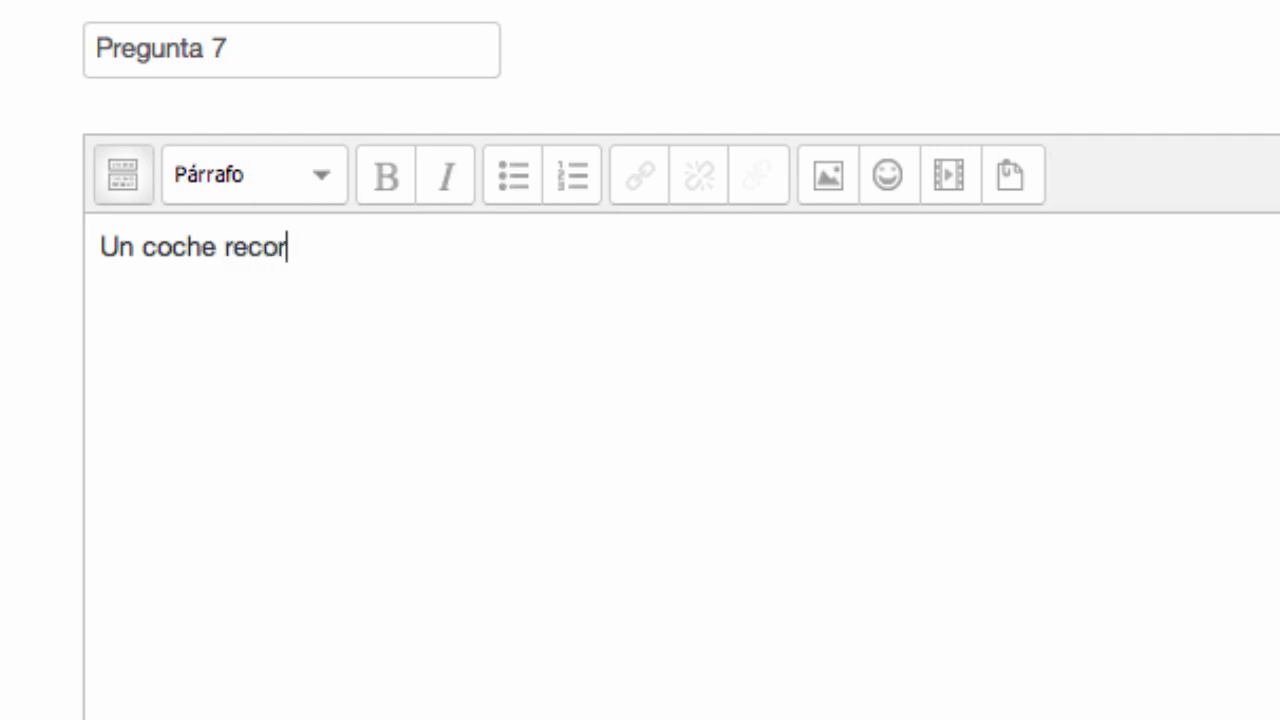
text(re {d)
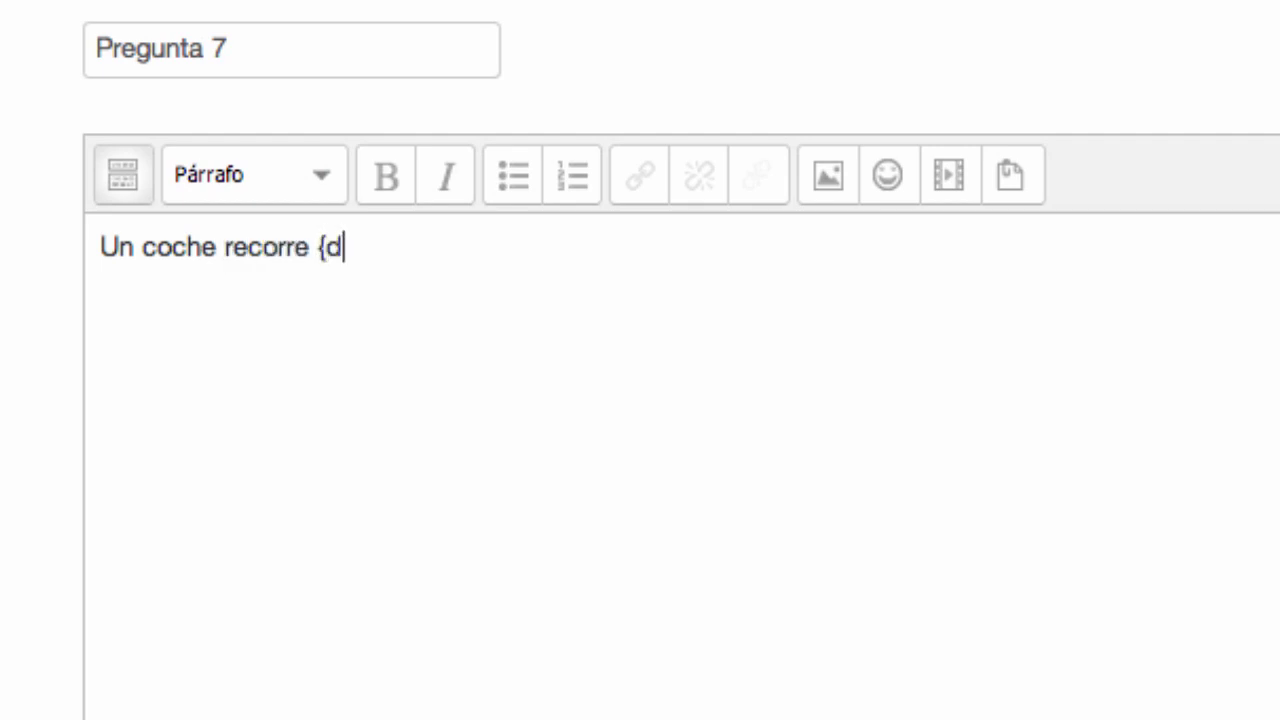
text(ç)
key(BackSpace)
text(} kms )
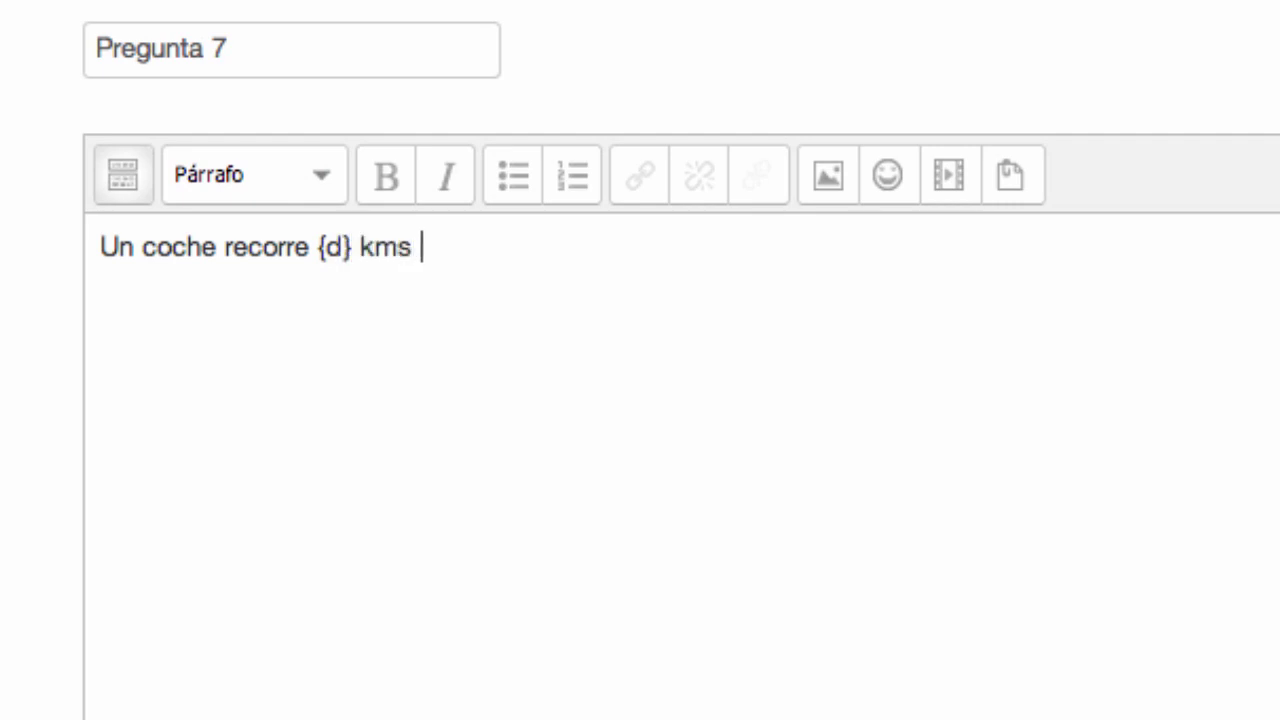
text(en {h)
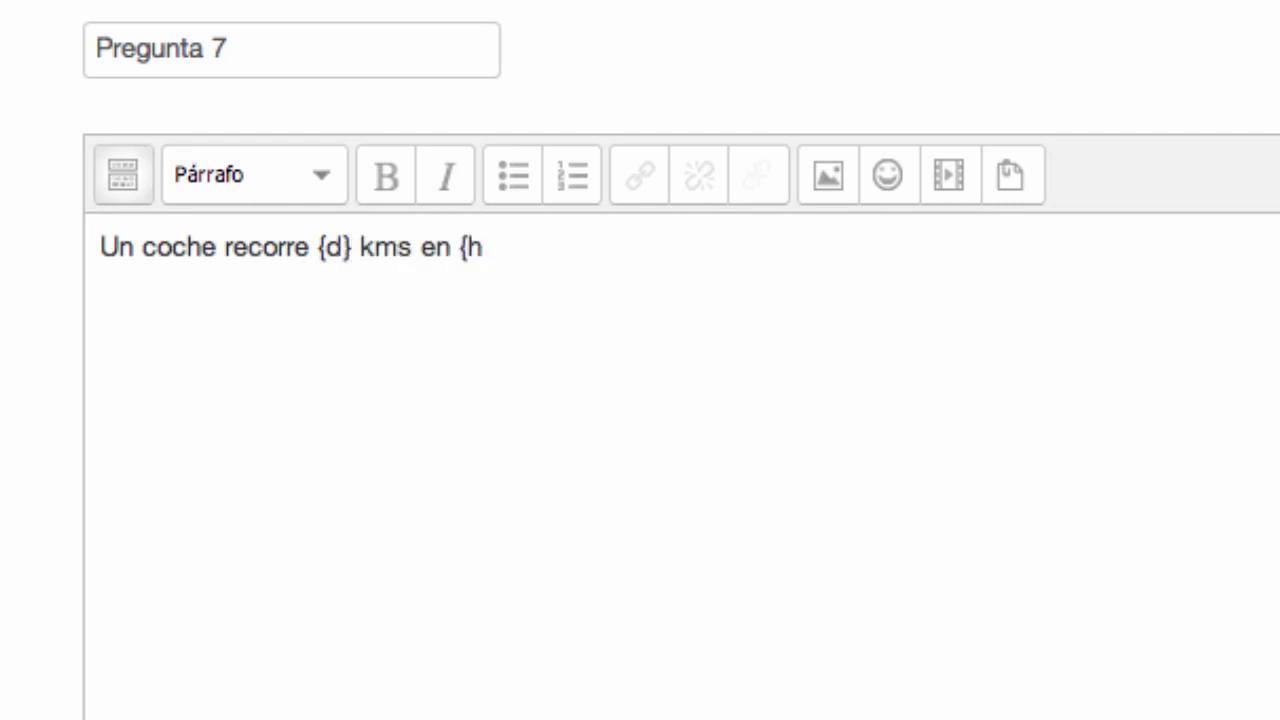
text(} horas. C)
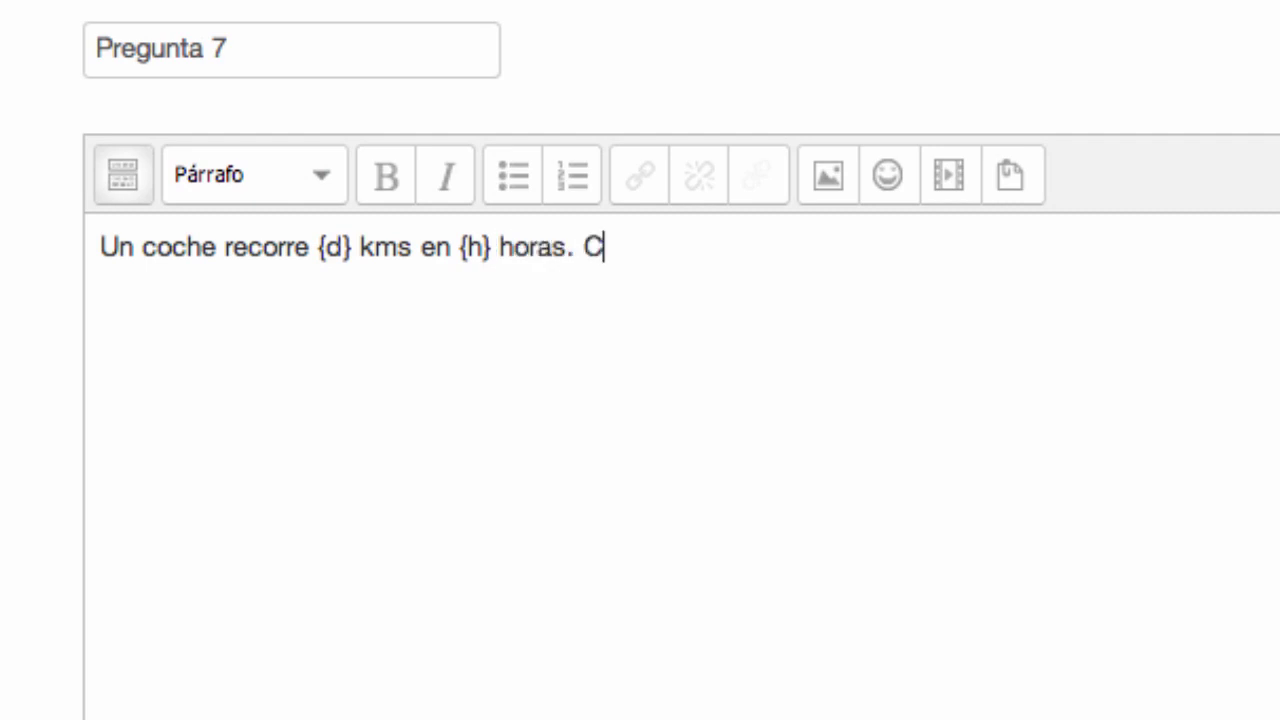
text(alcula su velocidad.)
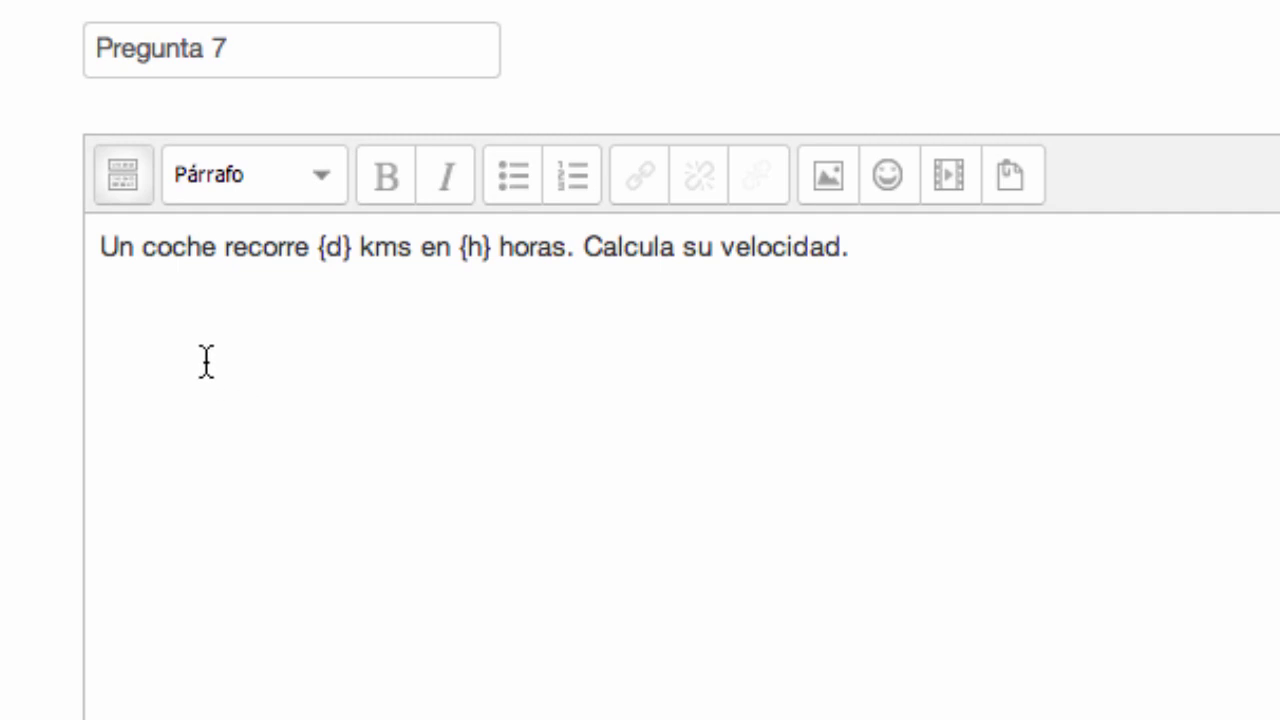
Step: Examine the {d} and {h} wildcards in the question text, the default score and the general feedback field
click(329, 245)
double_click(329, 245)
click(470, 247)
click(318, 246)
double_click(368, 288)
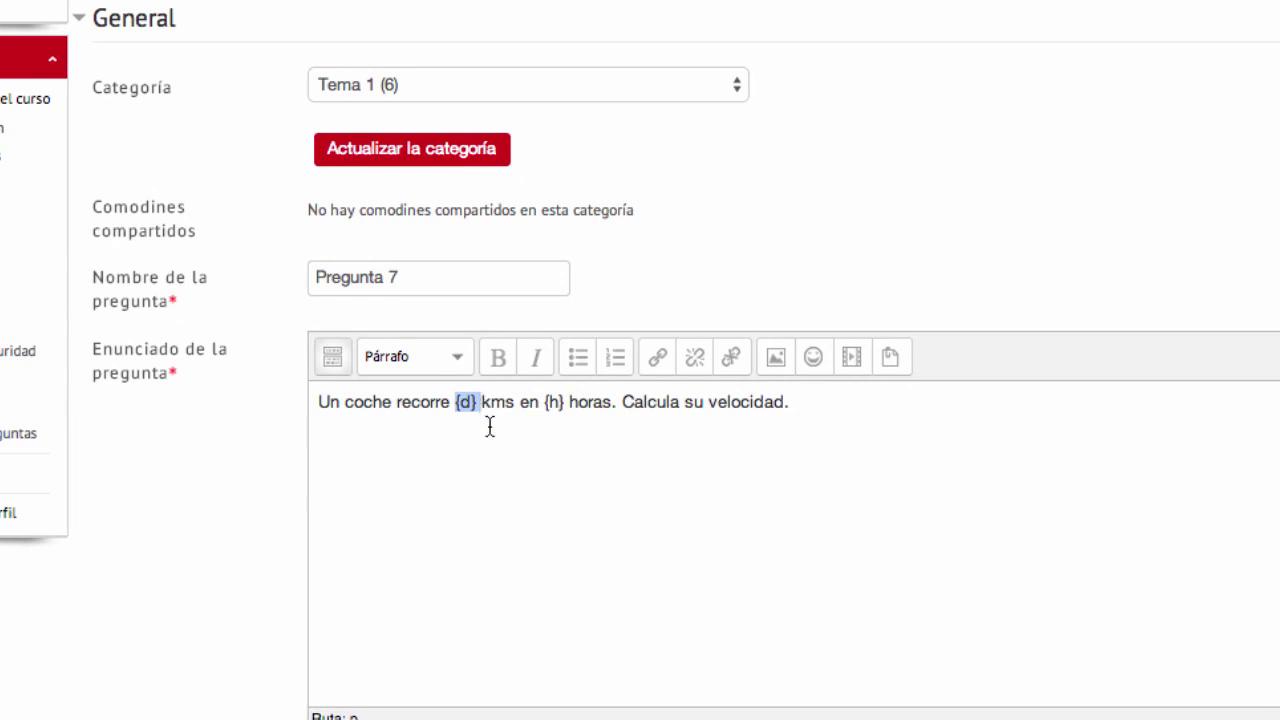
click(594, 423)
scroll(597, 429, down, 5)
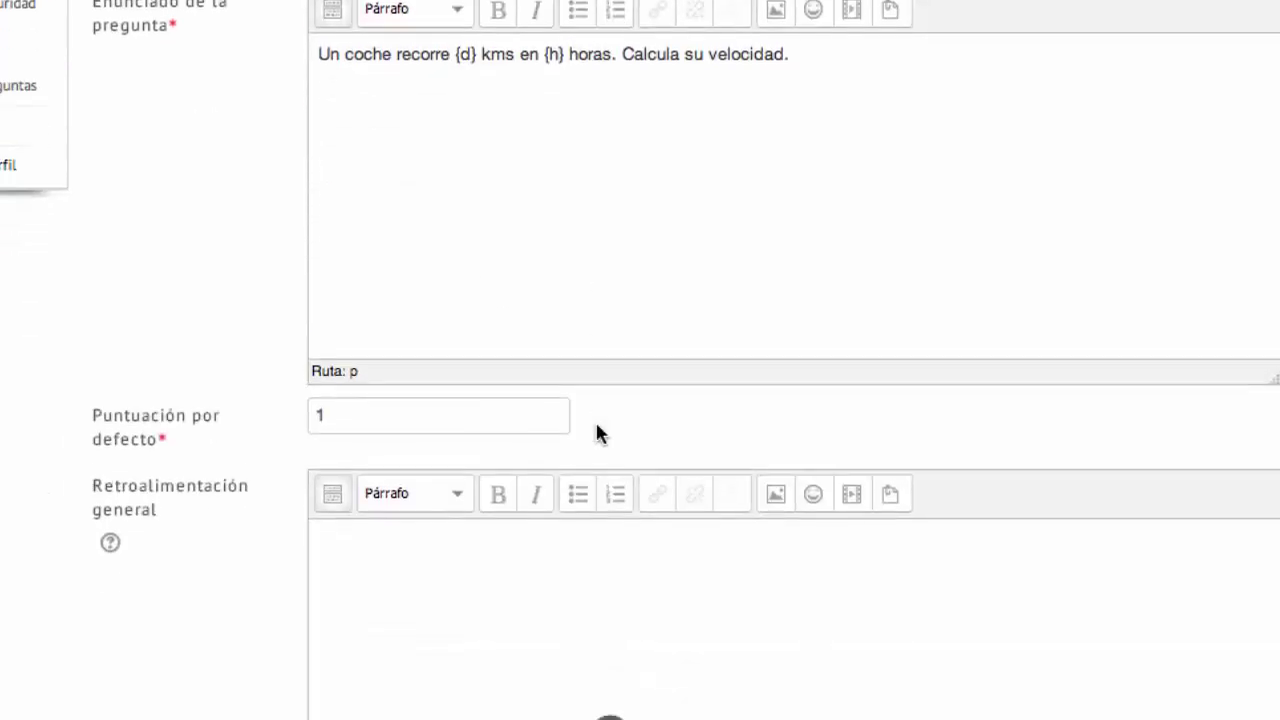
click(449, 340)
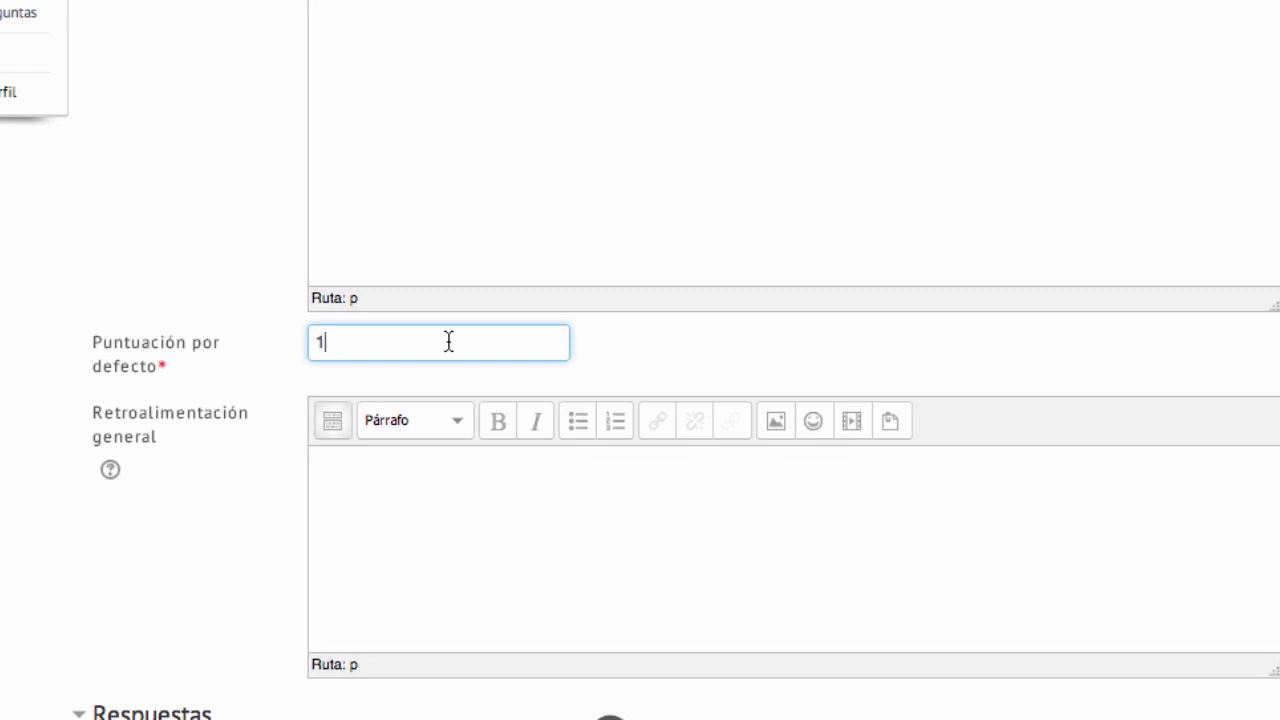
scroll(446, 340, down, 3)
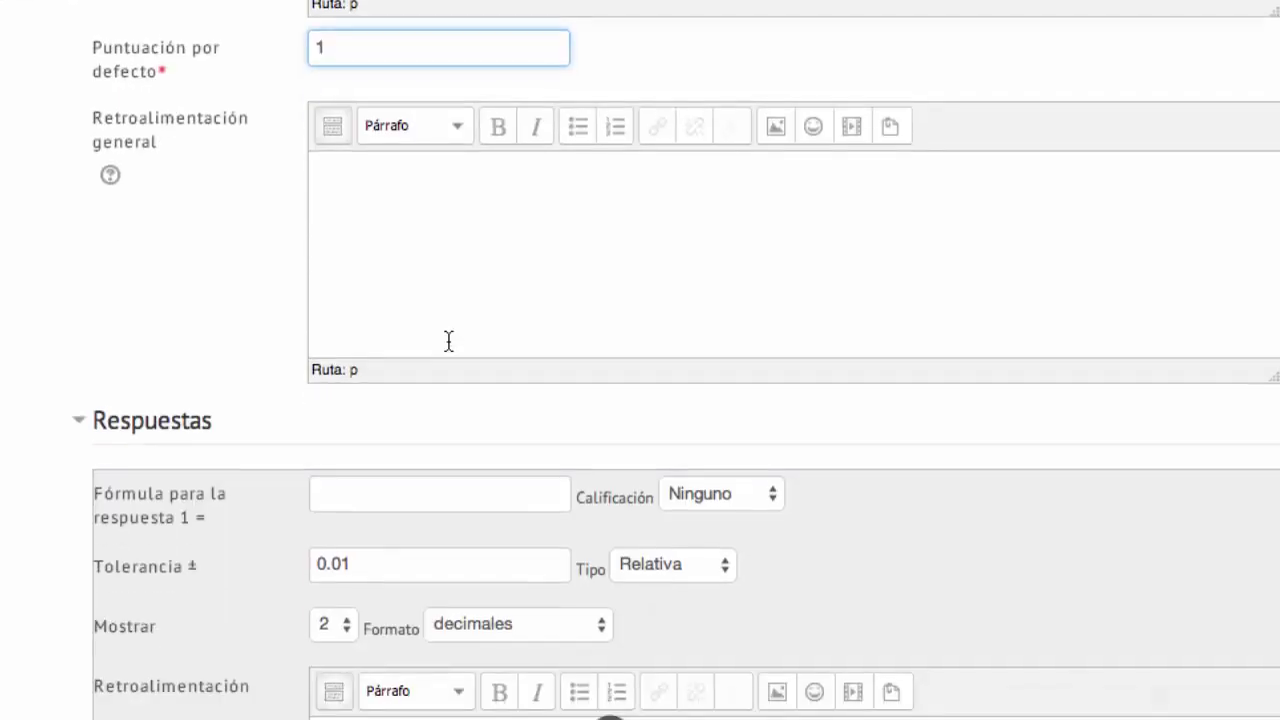
click(450, 260)
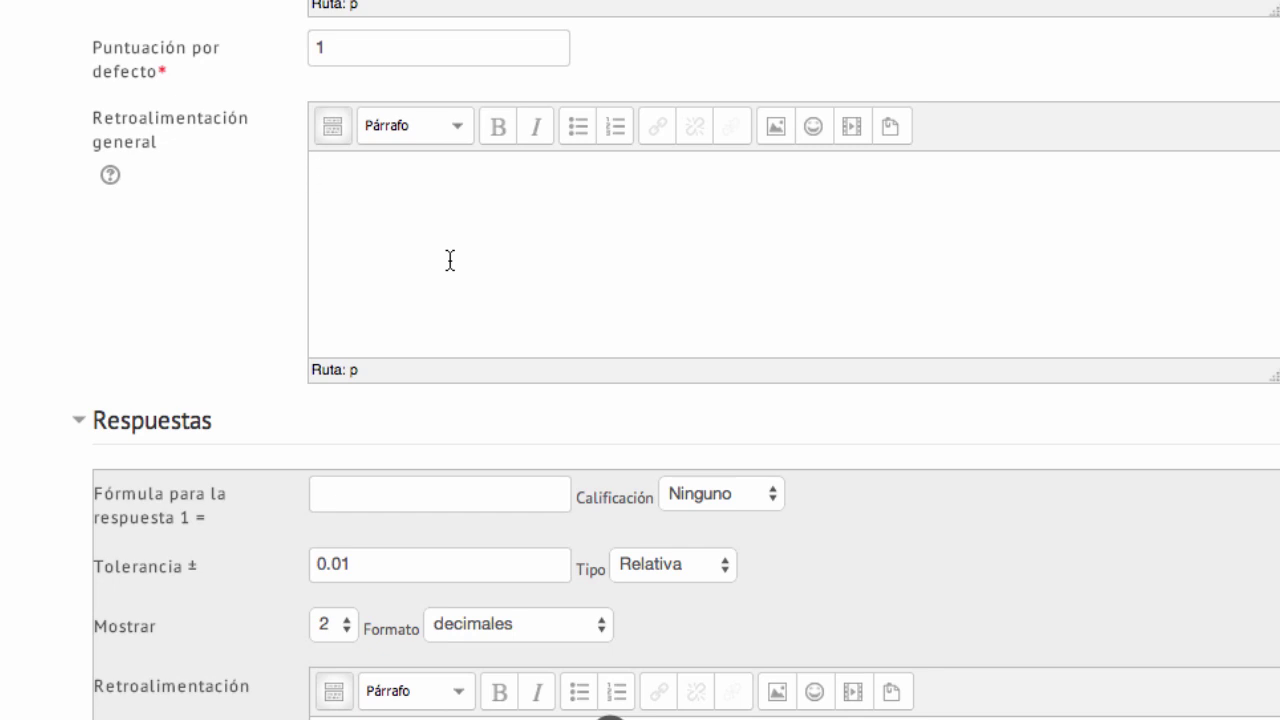
Step: Set the formula for answer 1 to {d} / {h} with a grade of 100%
scroll(450, 260, down, 6)
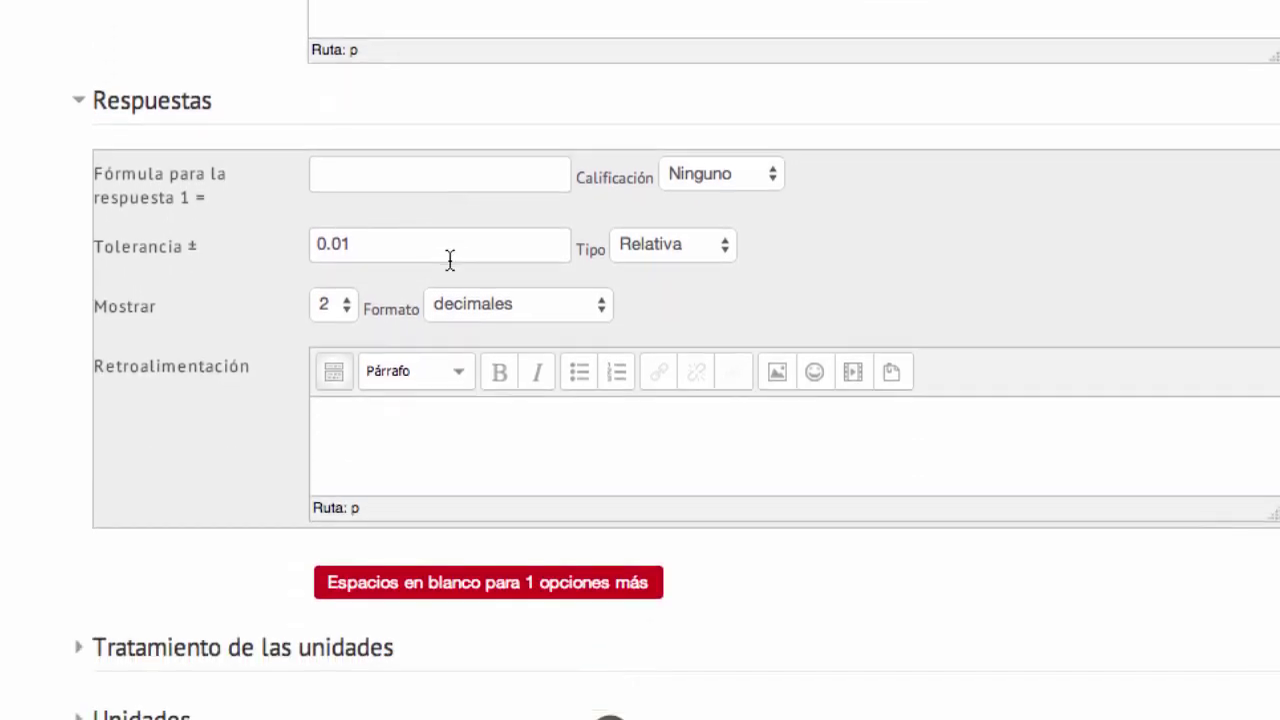
click(430, 173)
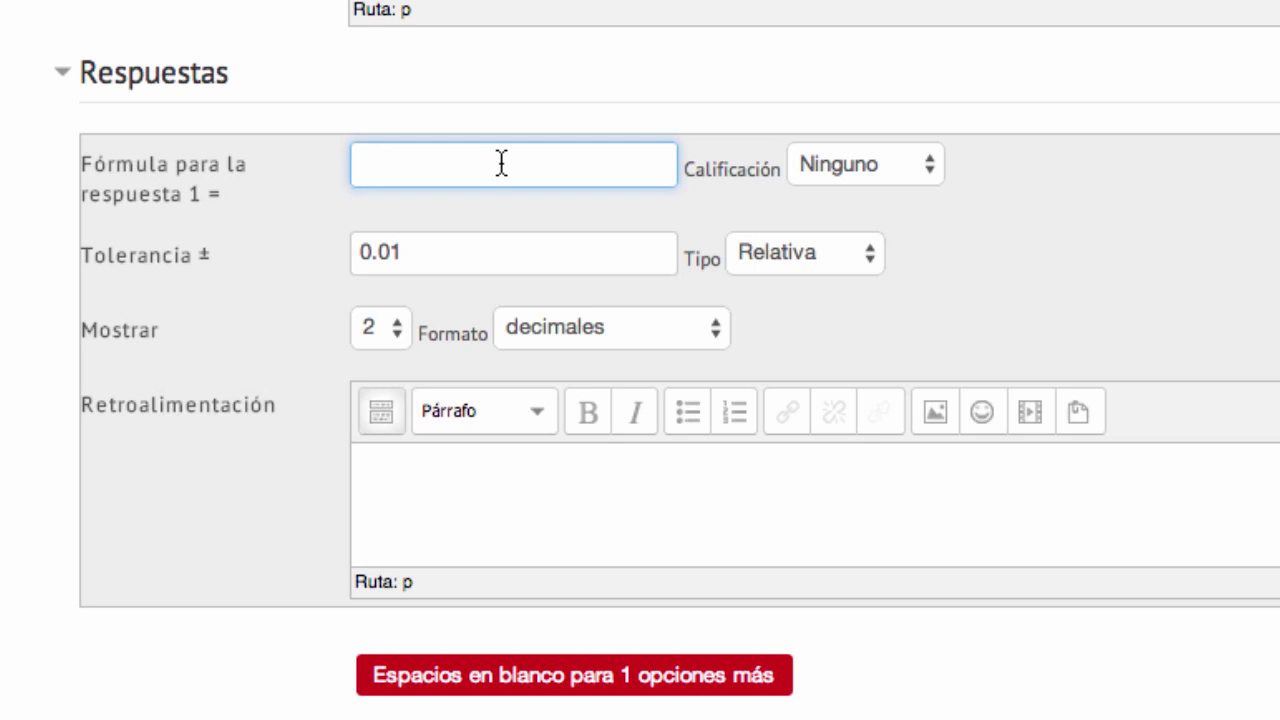
text({d} / {h})
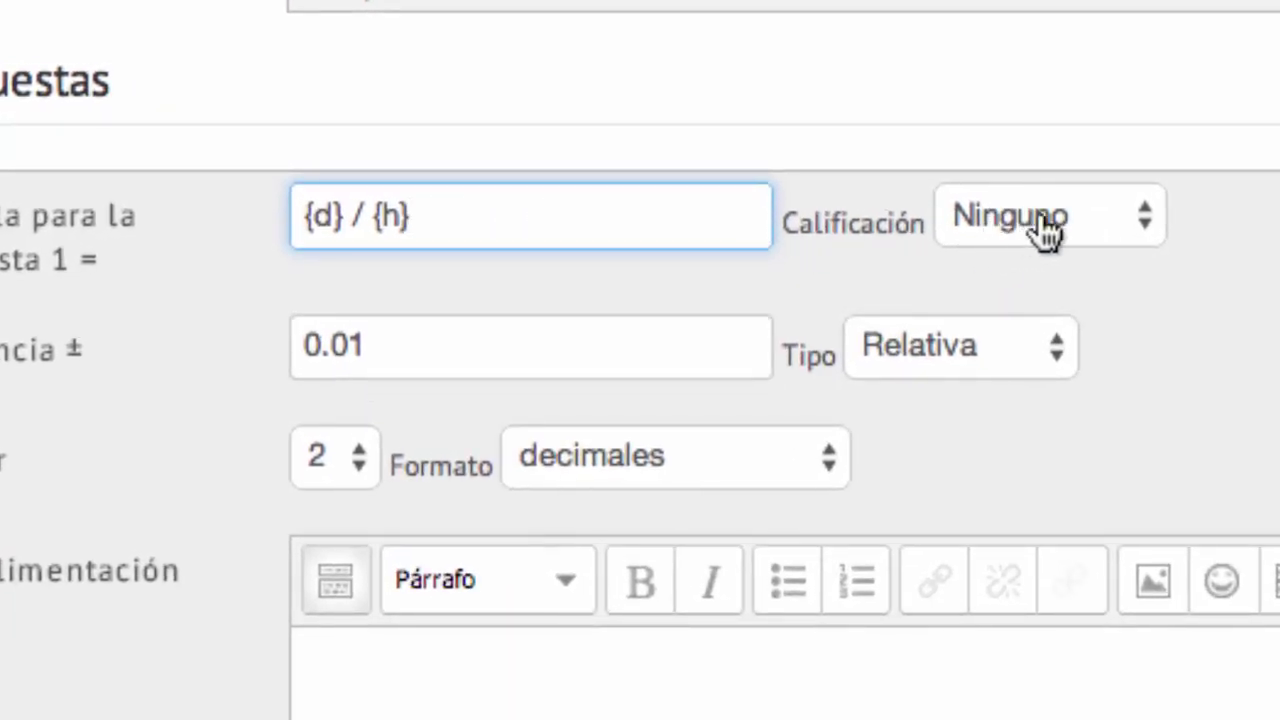
click(1118, 212)
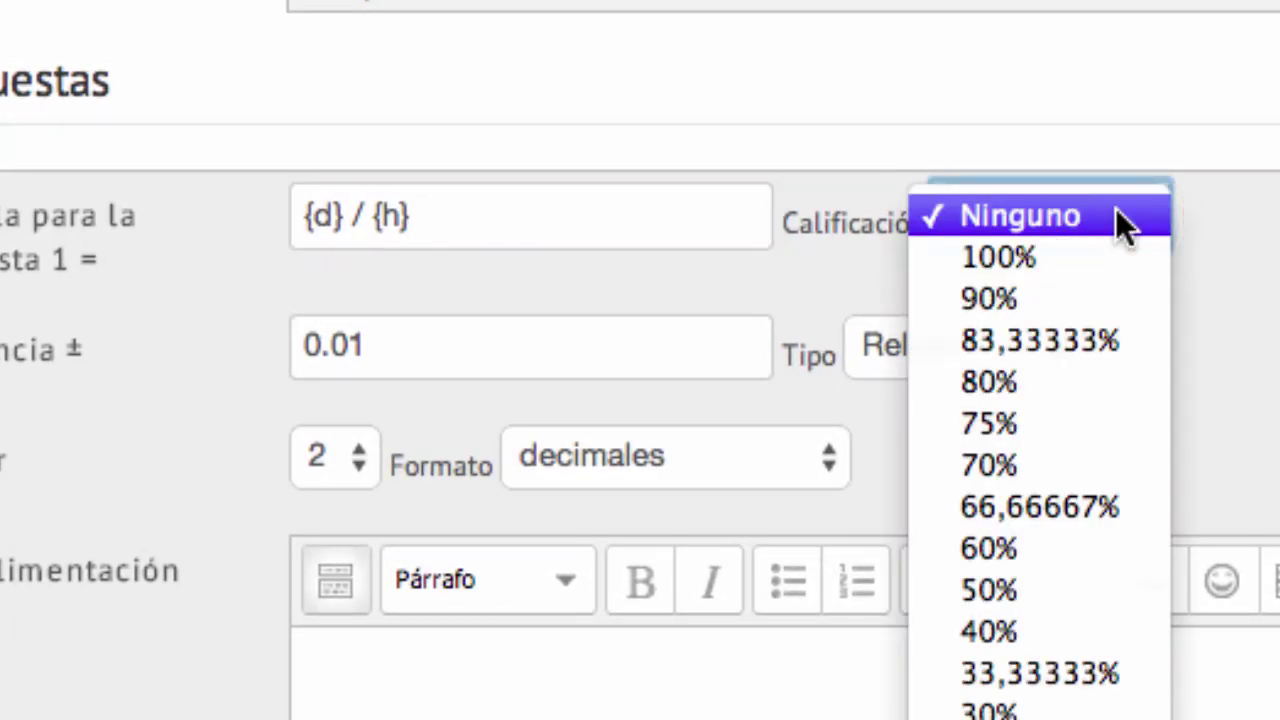
click(1074, 262)
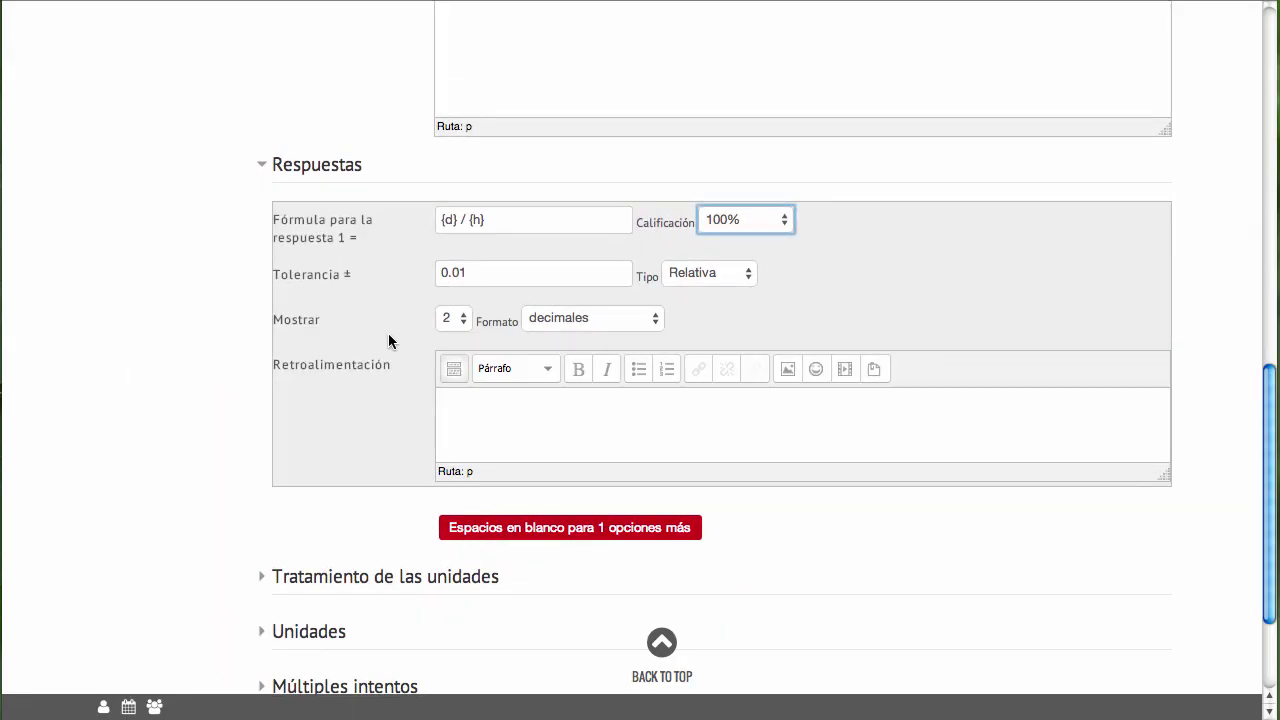
Step: Expand the unit handling section to review its grading options, and expand the multiple attempts section to view its penalty and hints
scroll(389, 341, down, 3)
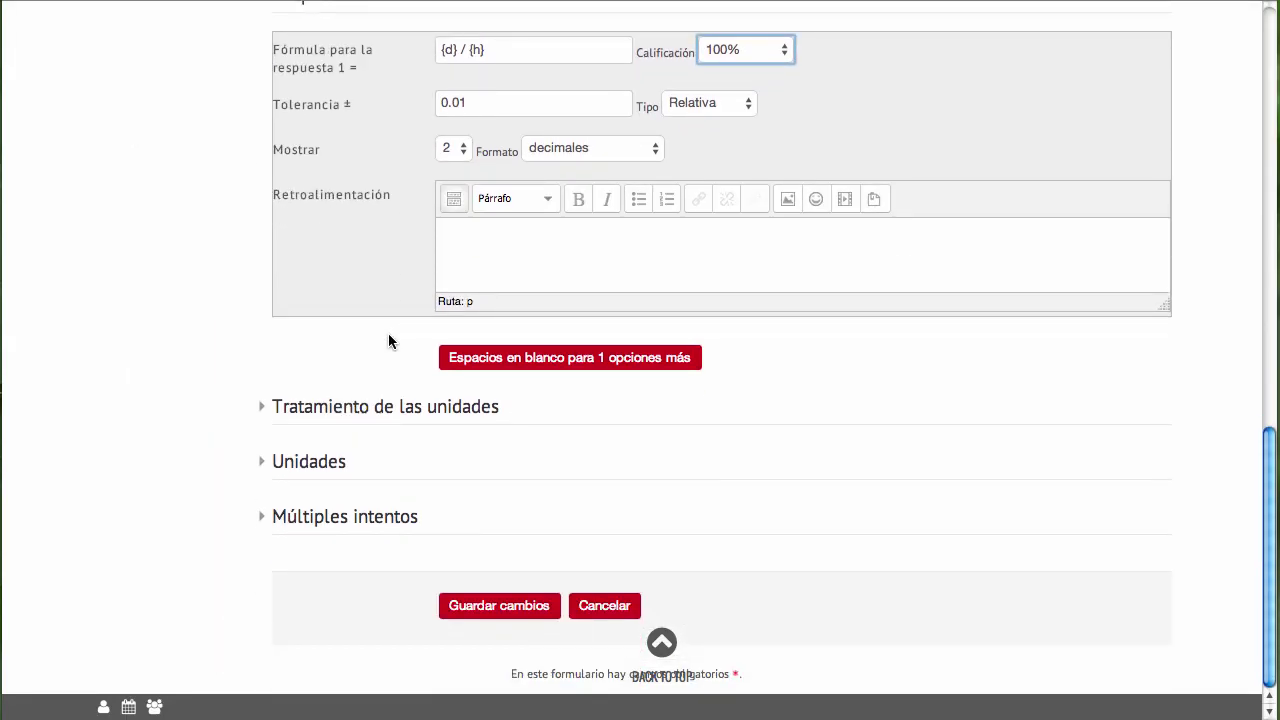
click(374, 408)
scroll(235, 345, down, 4)
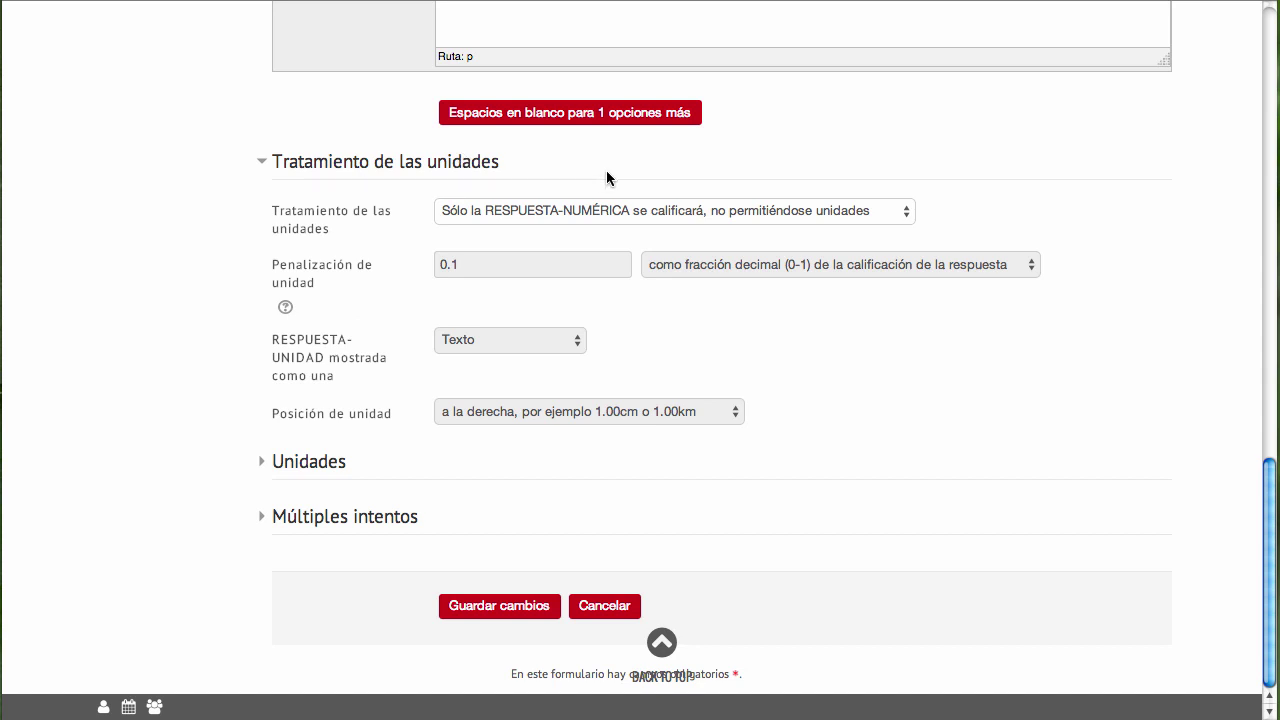
click(627, 211)
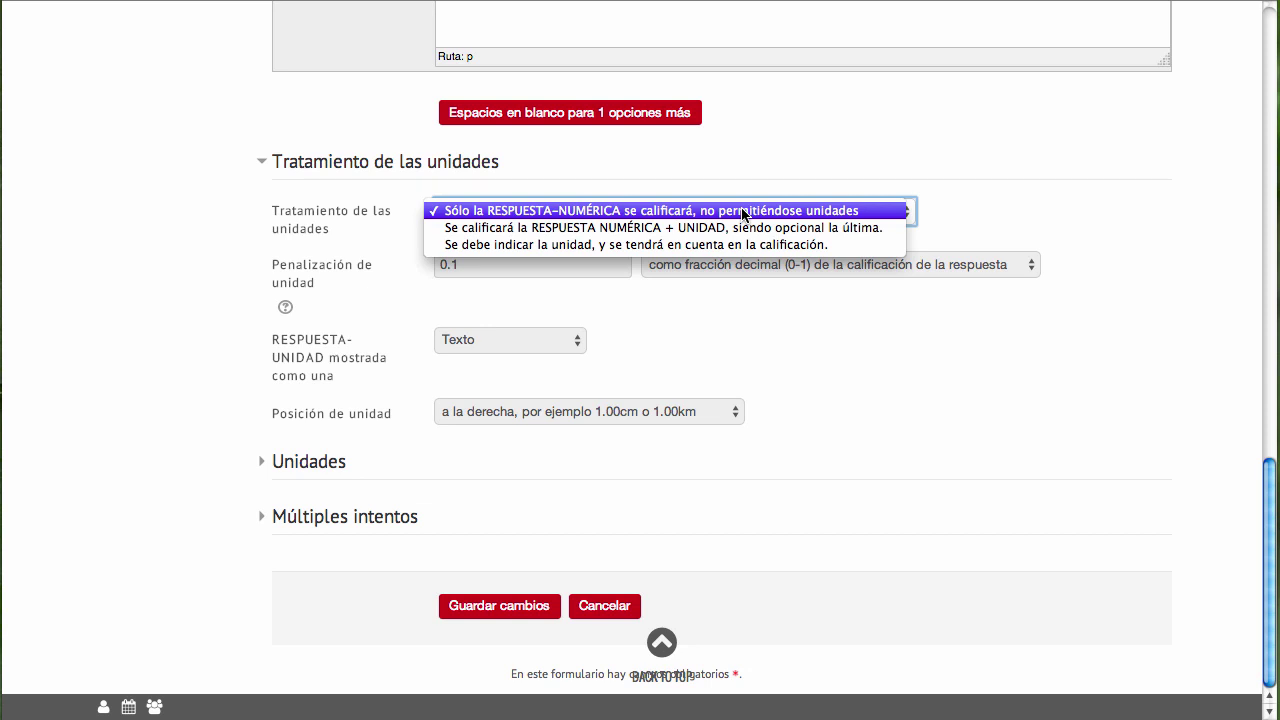
click(817, 334)
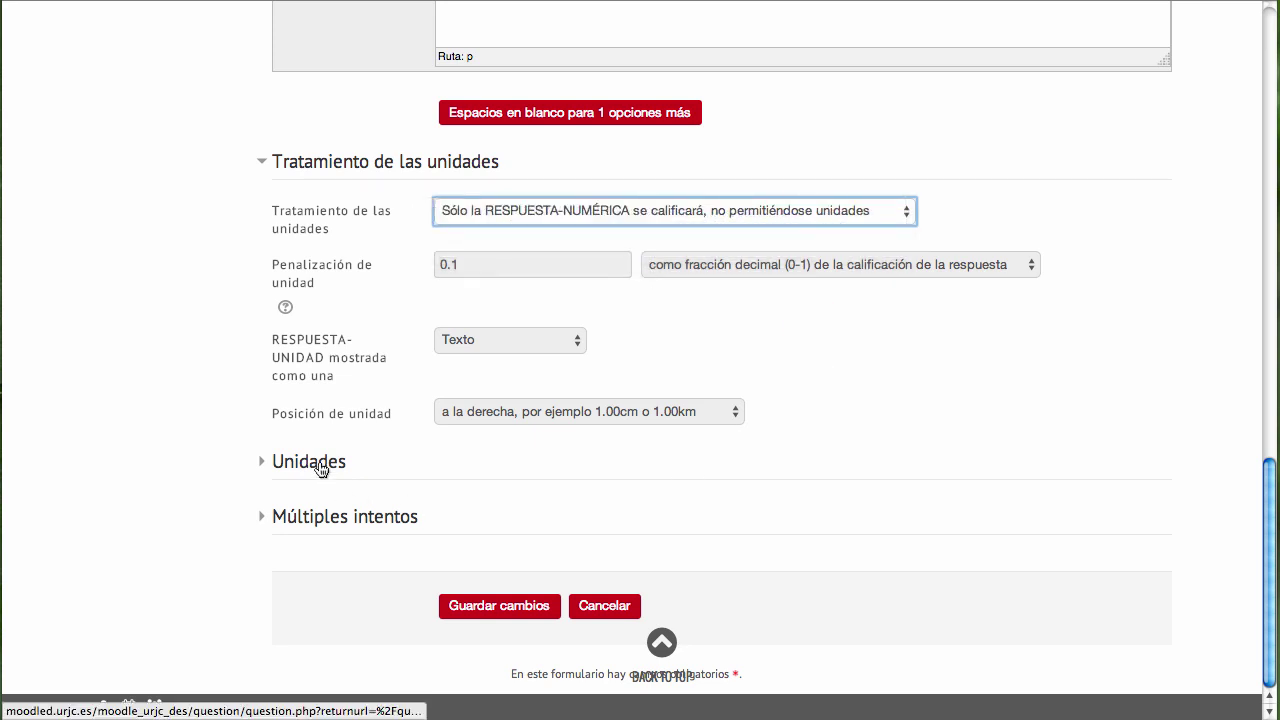
click(323, 515)
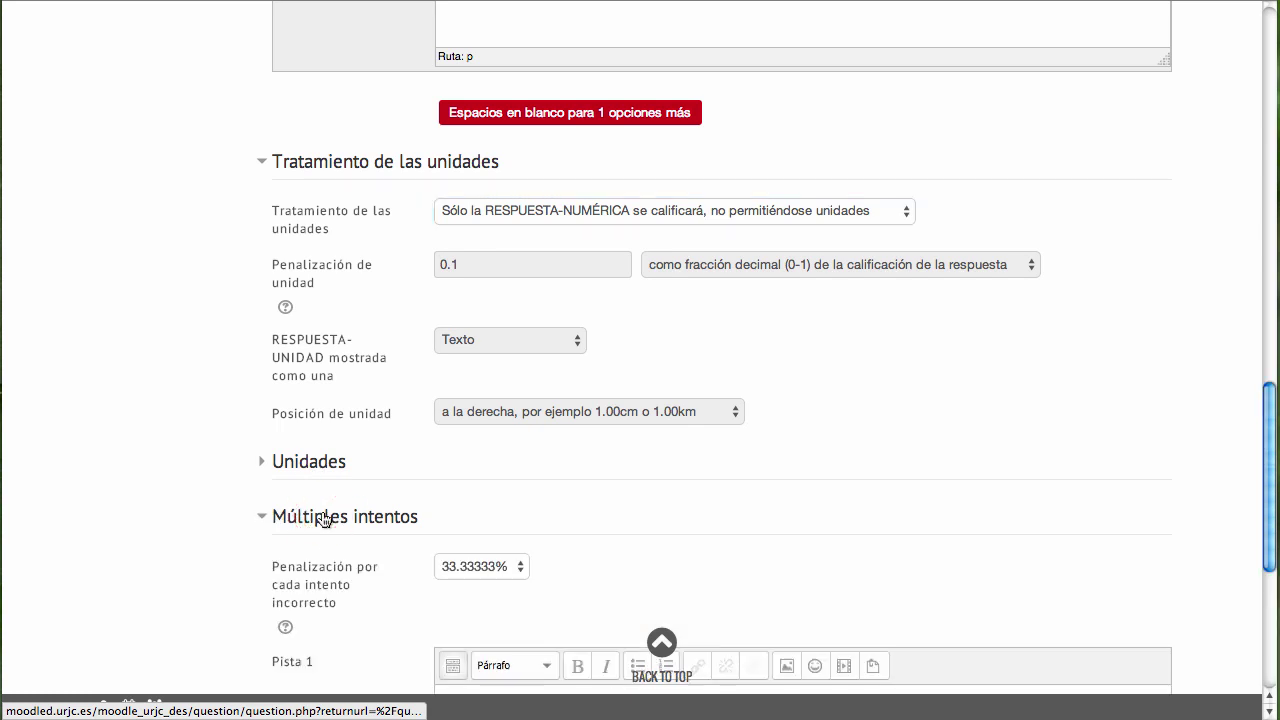
scroll(323, 518, down, 3)
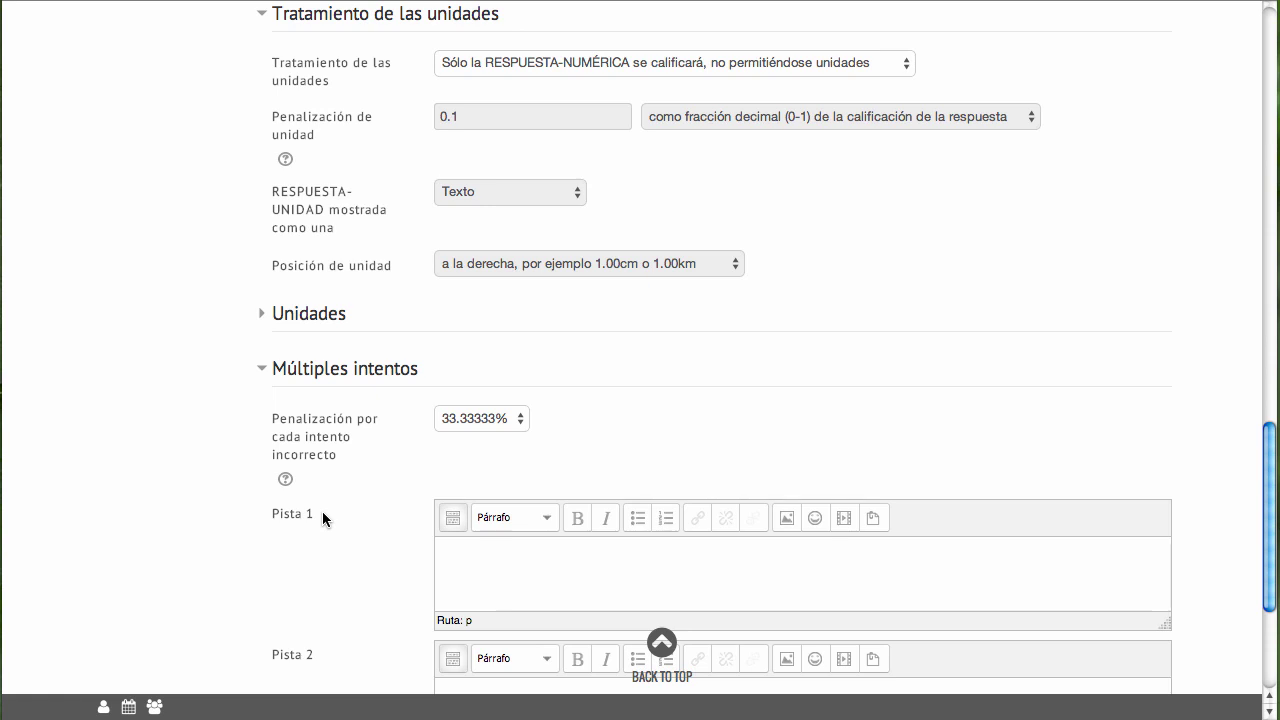
Step: Review the penalty choices for each incorrect attempt without changing them, and save the question's settings
scroll(327, 496, down, 4)
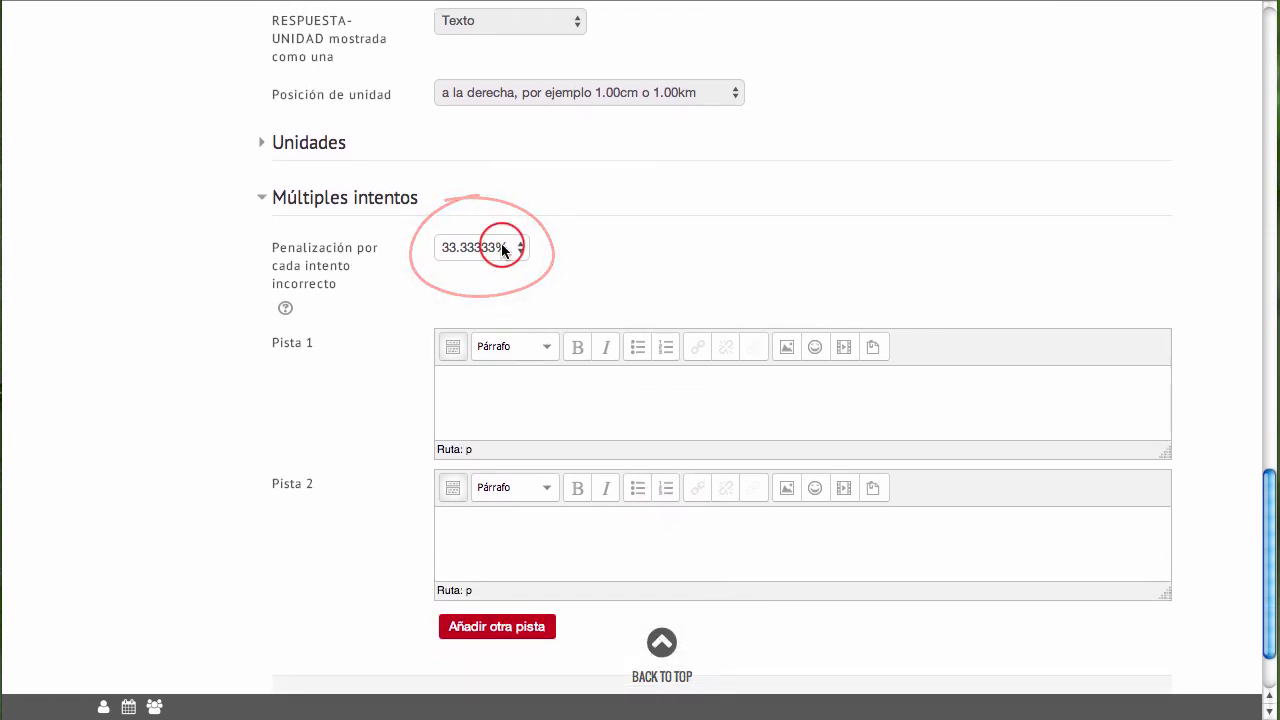
click(503, 249)
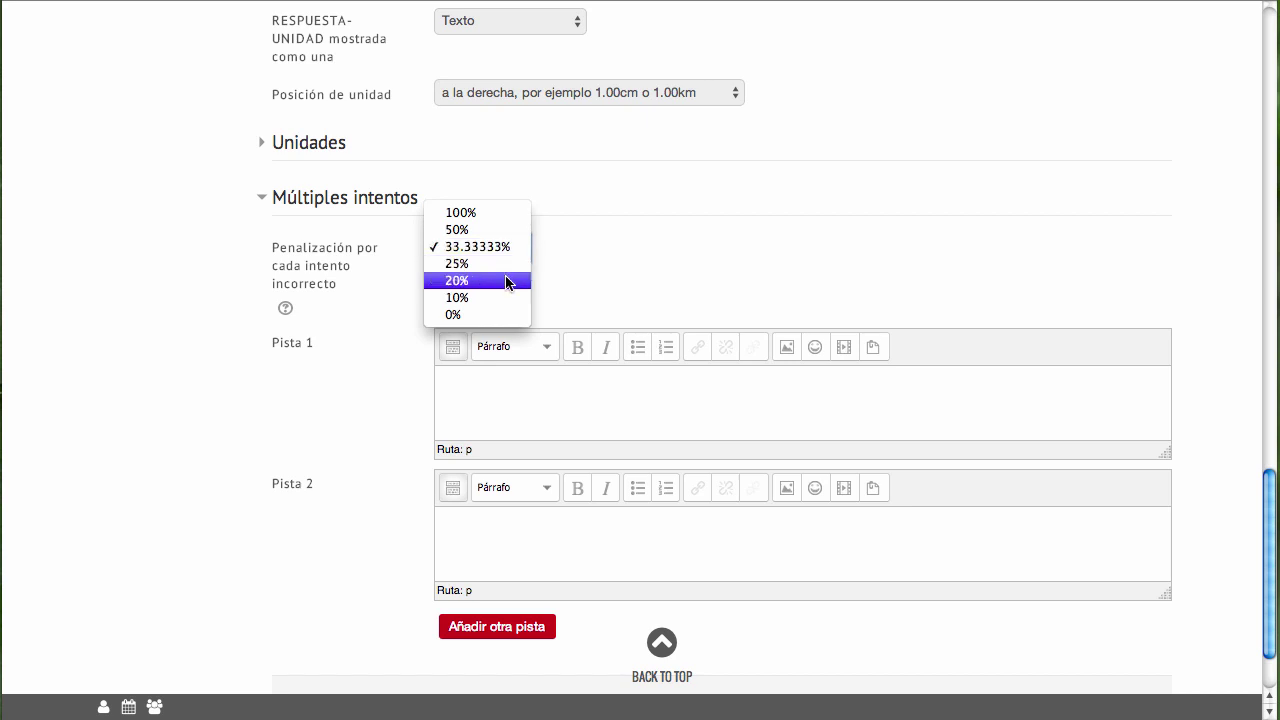
click(667, 252)
scroll(667, 256, down, 2)
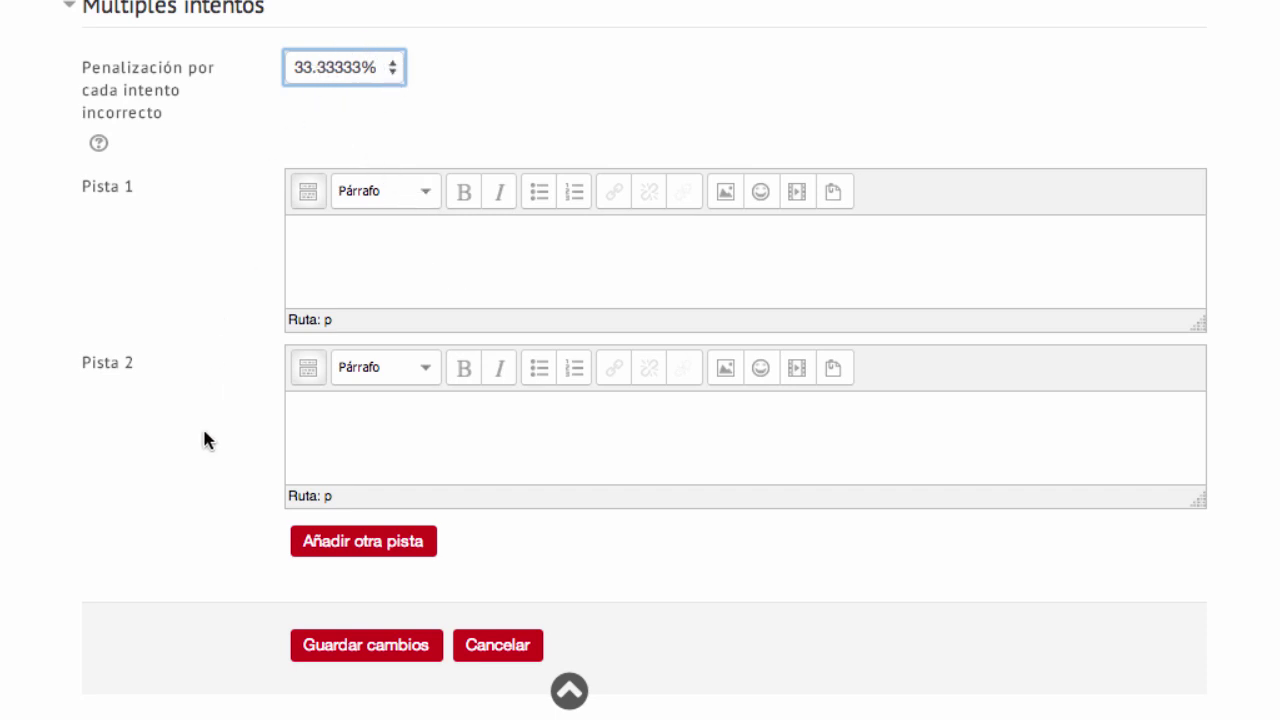
click(395, 652)
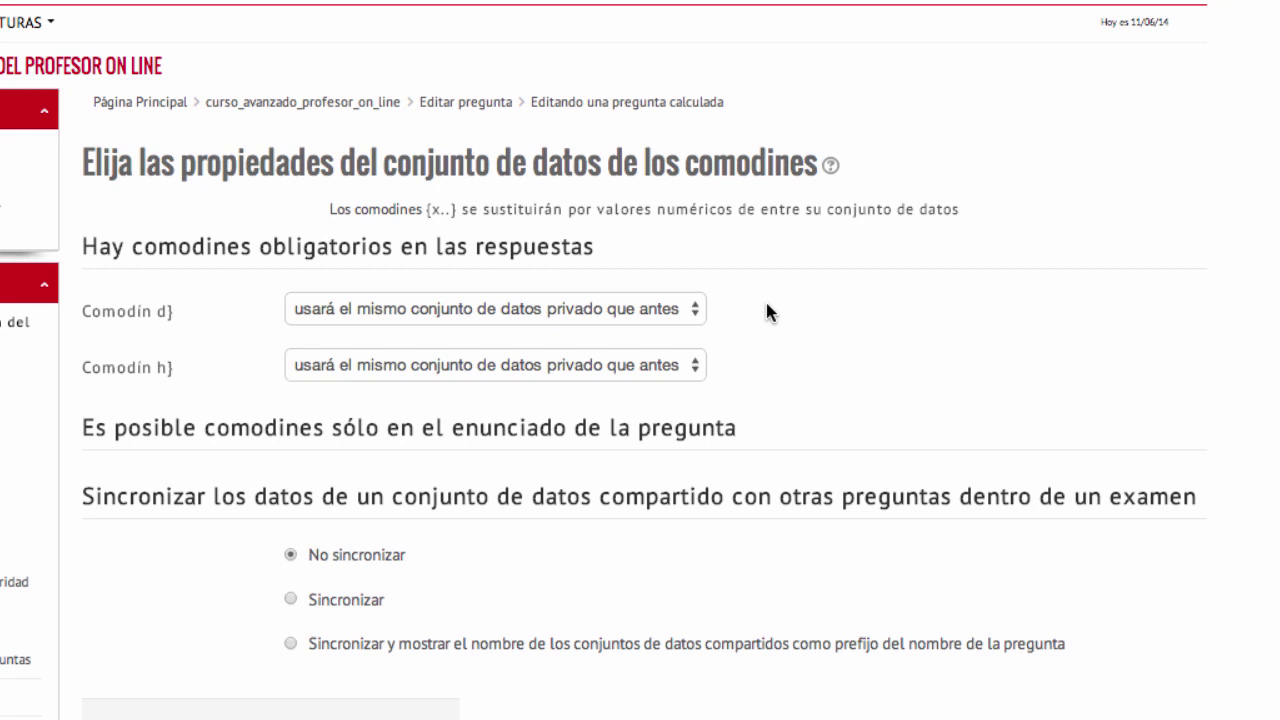
Step: Make wildcards d and h each use a new shared dataset, and continue to the dataset editing page without synchronisation
click(640, 310)
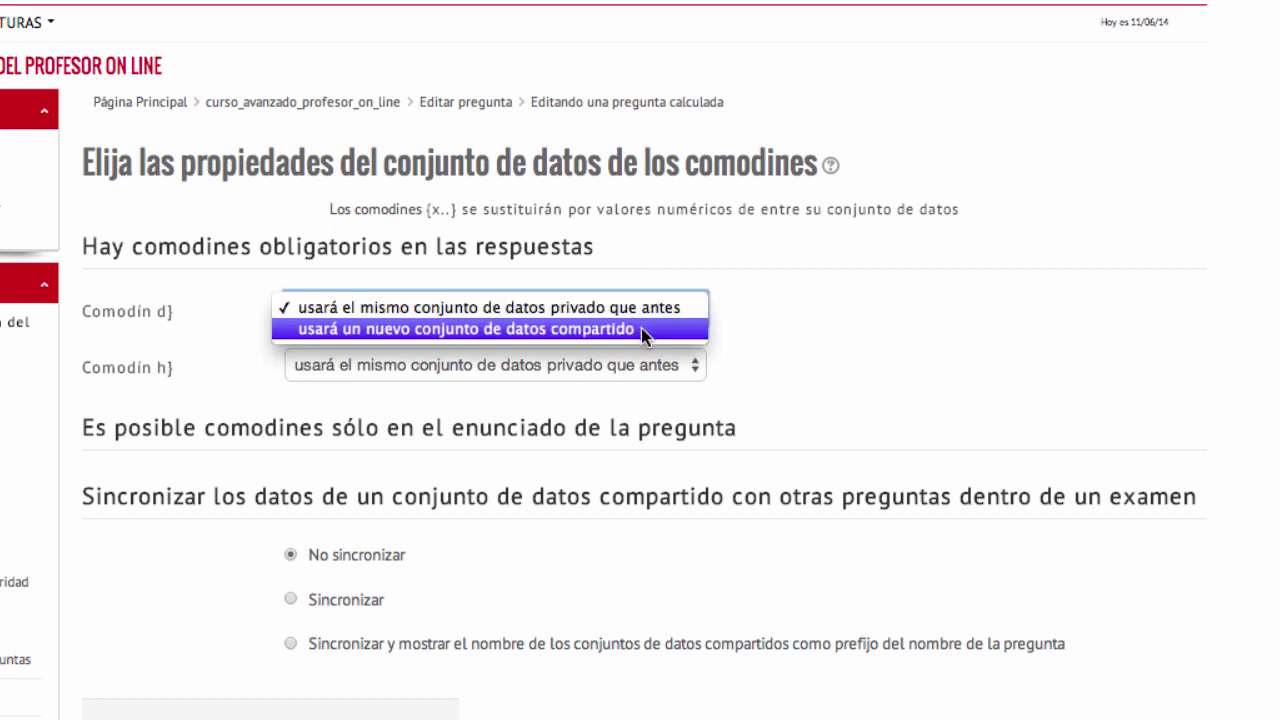
click(641, 328)
click(648, 368)
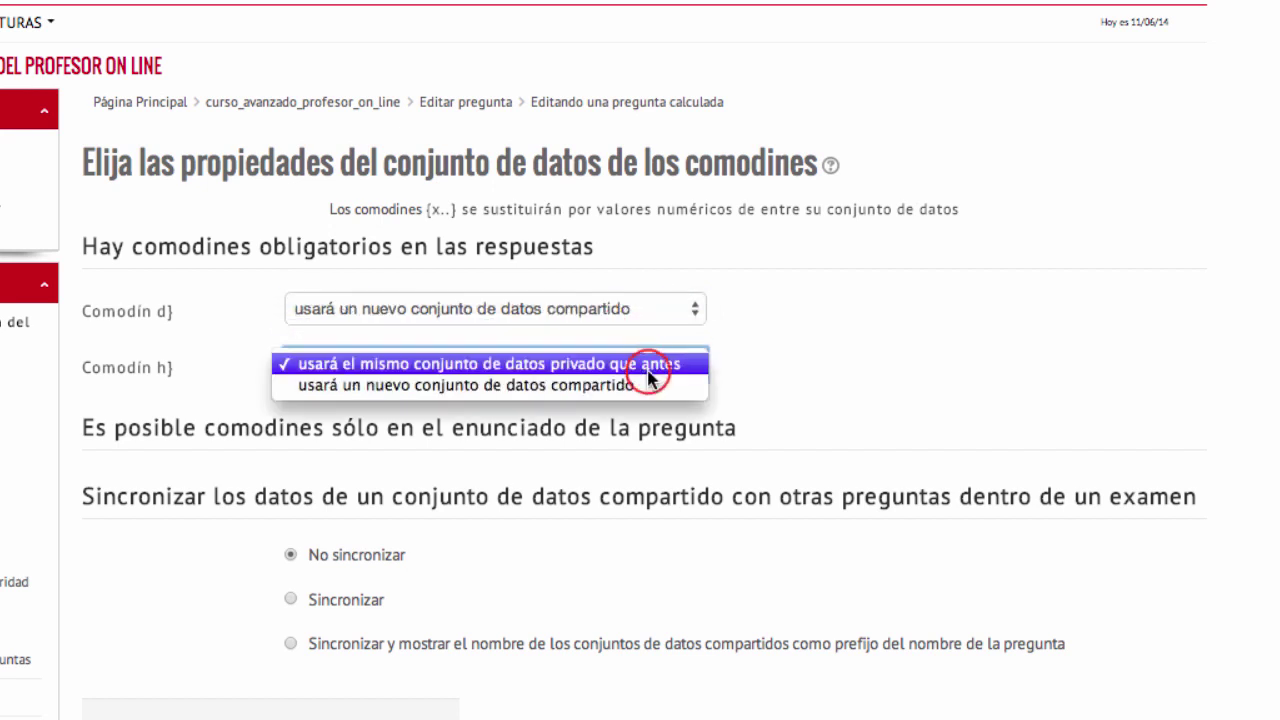
click(650, 393)
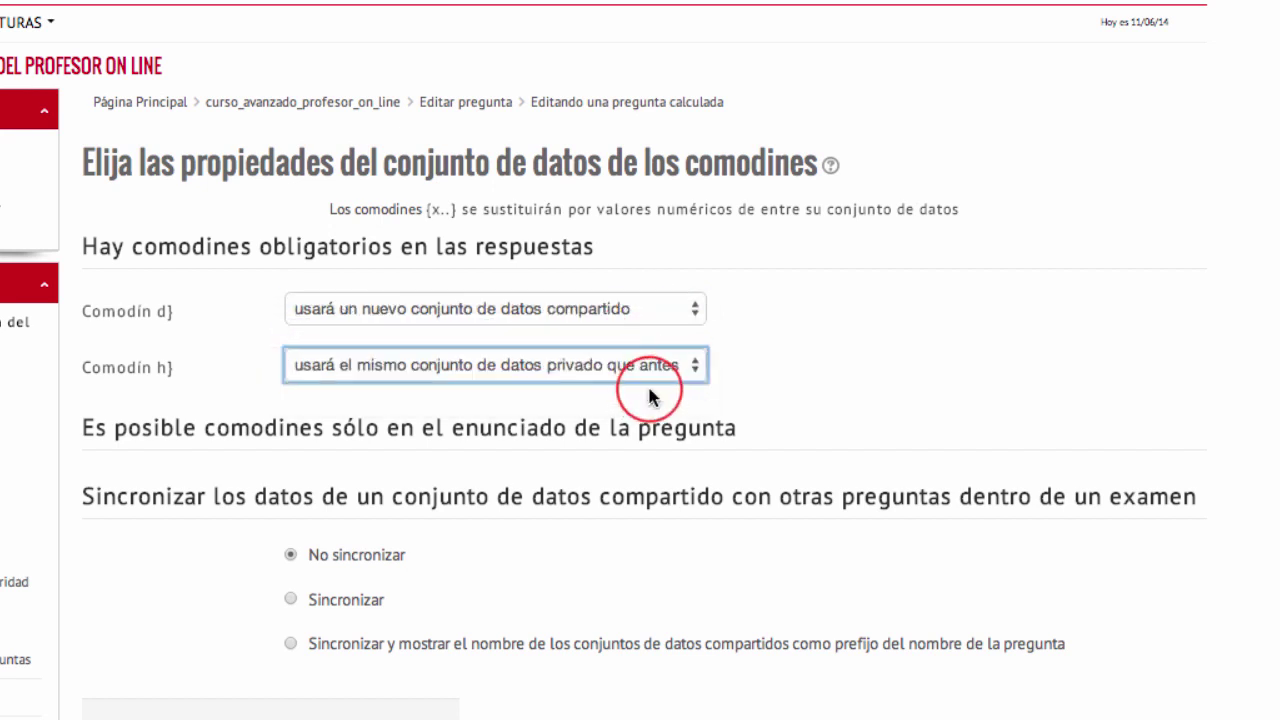
scroll(777, 376, down, 2)
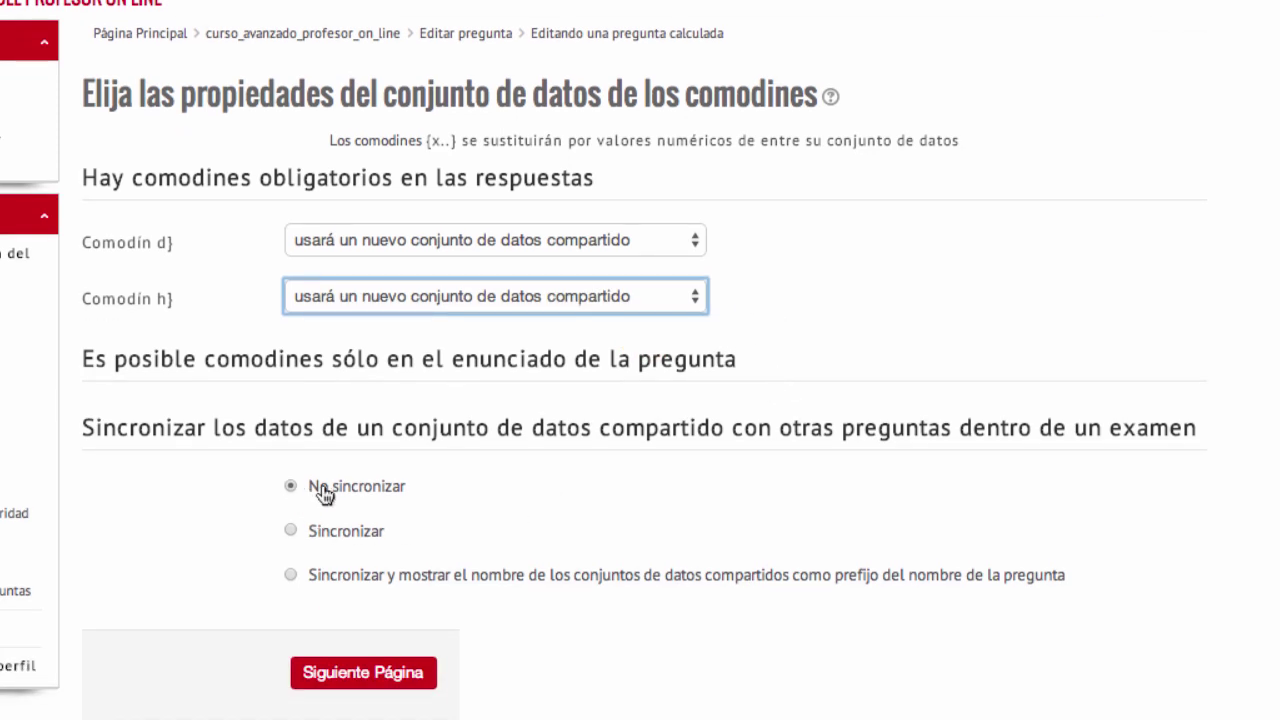
click(393, 678)
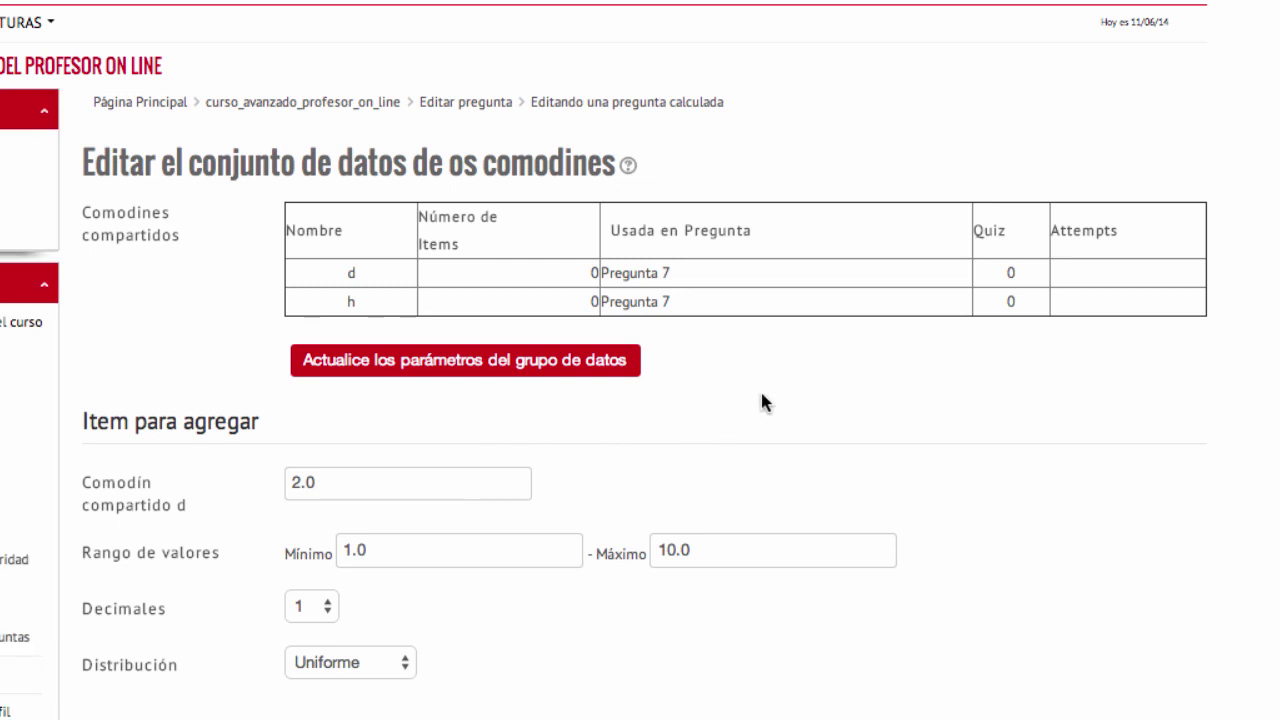
Step: Set the maximum of the value range to 5000 for wildcard d and 24 for wildcard h
scroll(763, 401, down, 2)
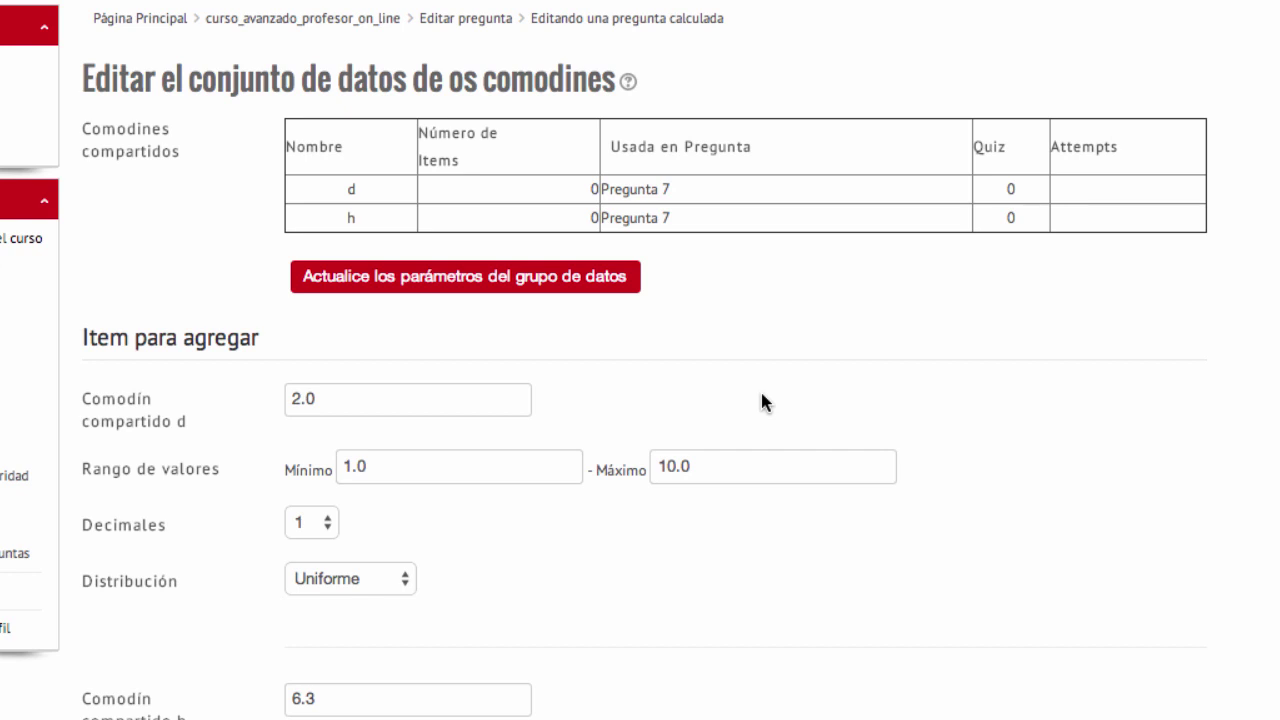
click(342, 399)
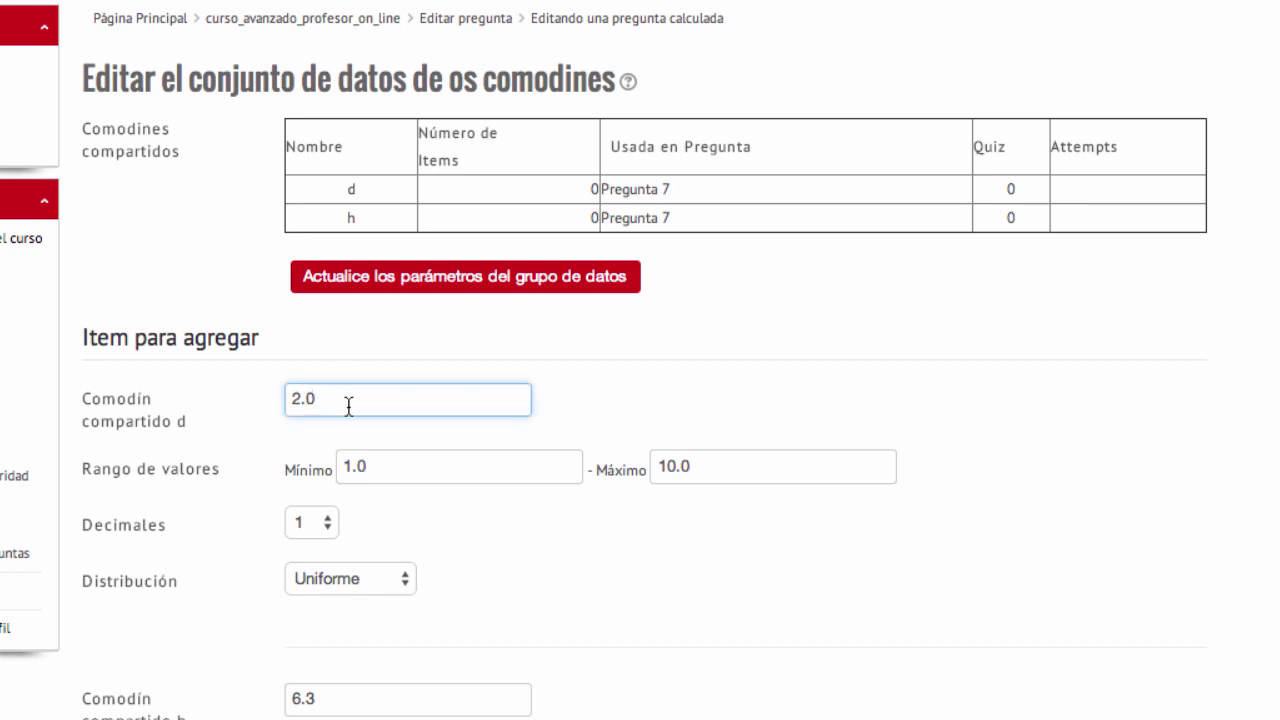
drag(709, 472, 583, 472)
text(5000)
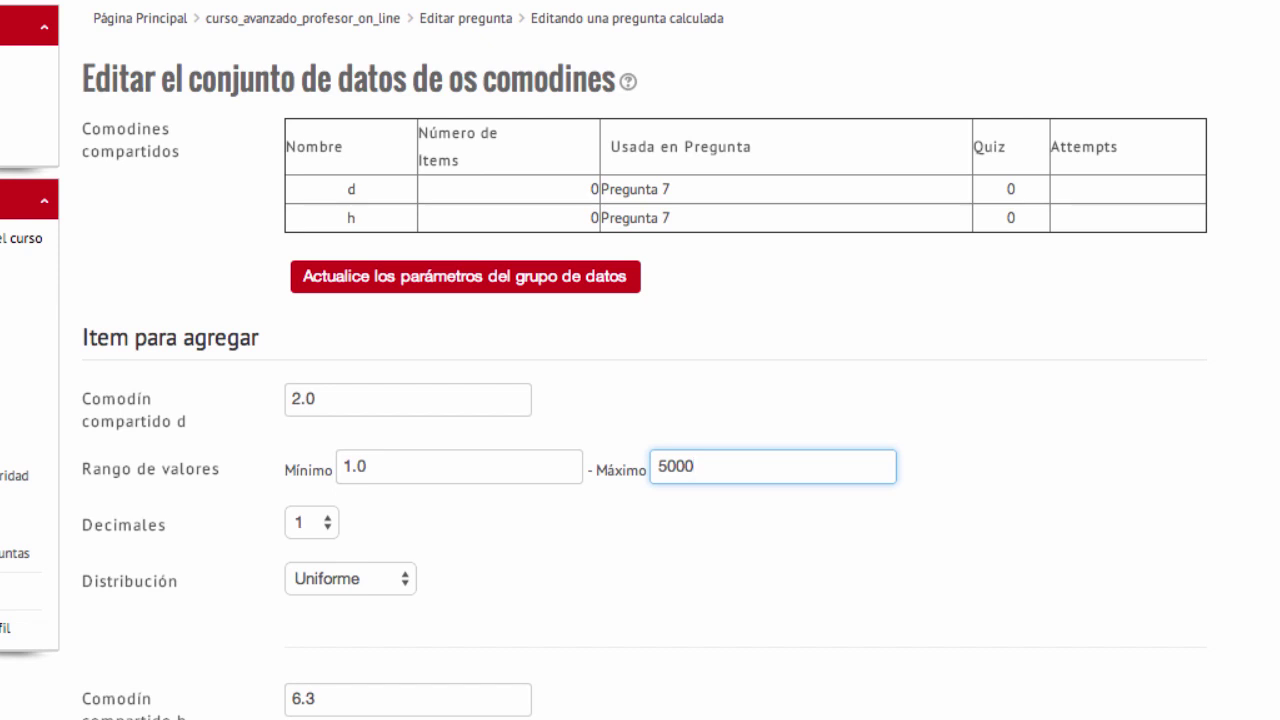
scroll(545, 490, down, 5)
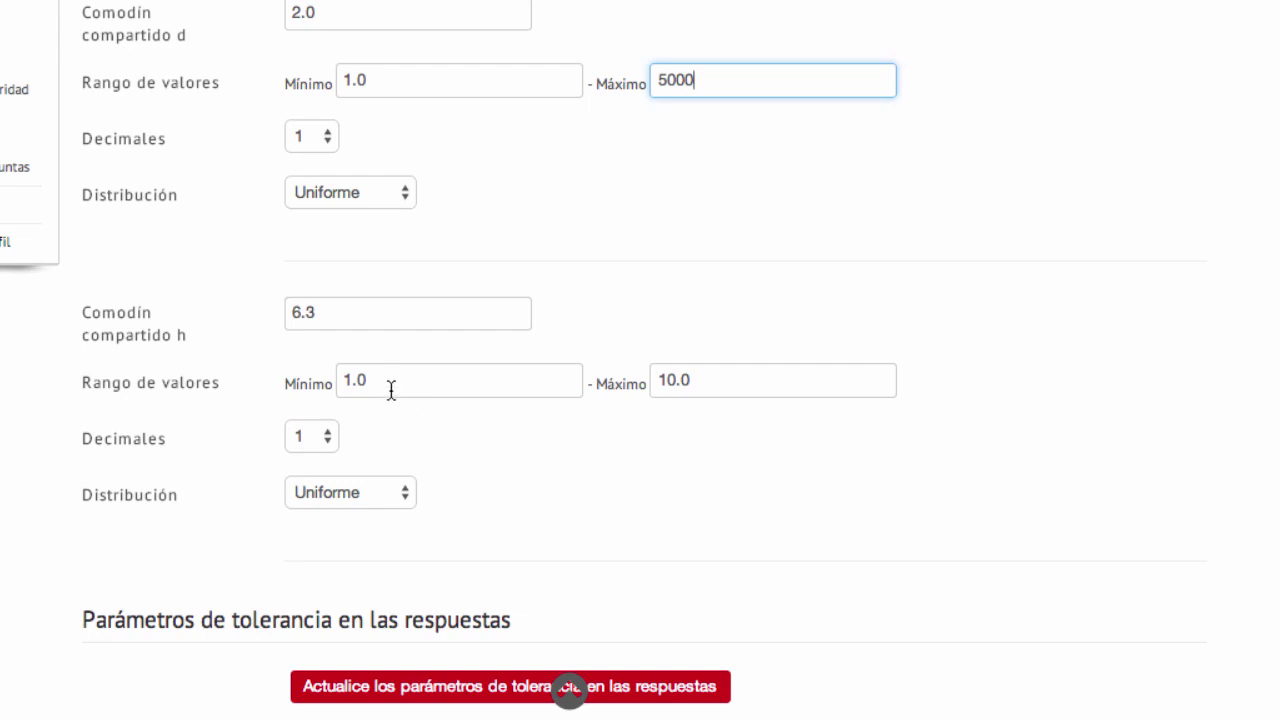
drag(700, 380, 538, 375)
text(24)
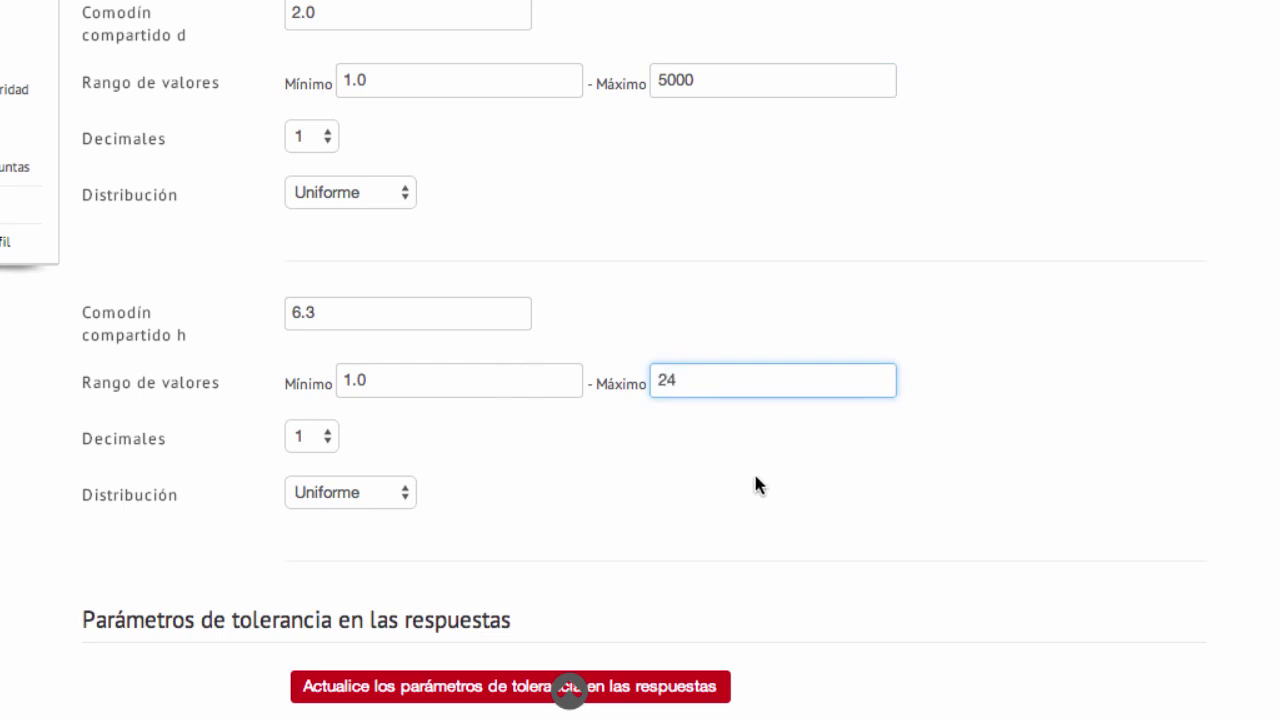
Step: Add 20 new sets of values for the wildcards, reusing the previous value if available
scroll(756, 484, down, 5)
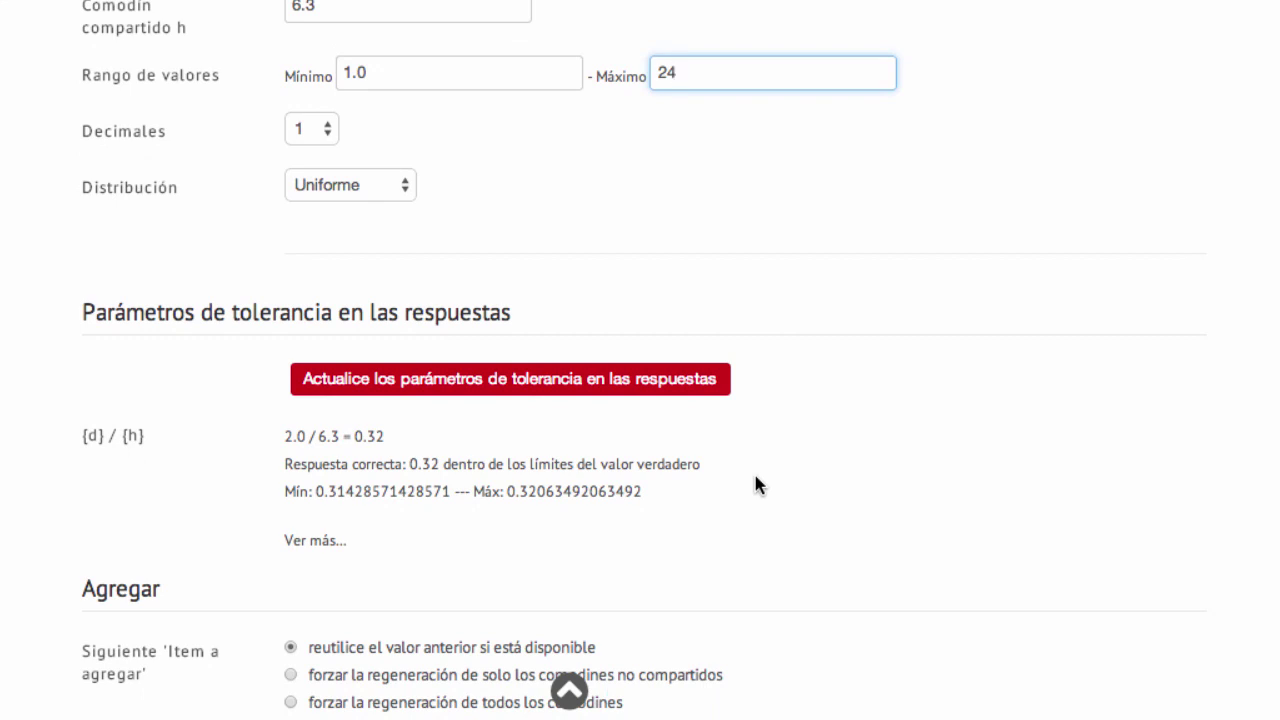
scroll(755, 478, down, 3)
scroll(756, 484, down, 1)
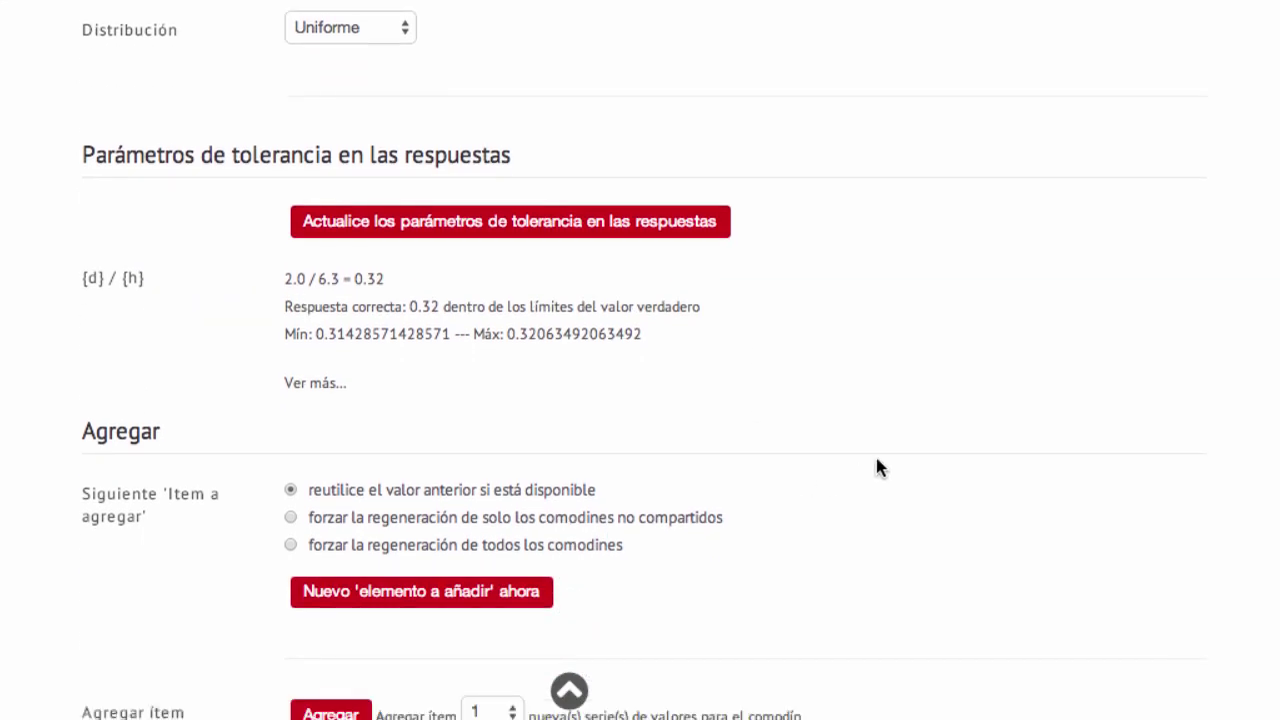
scroll(876, 467, down, 5)
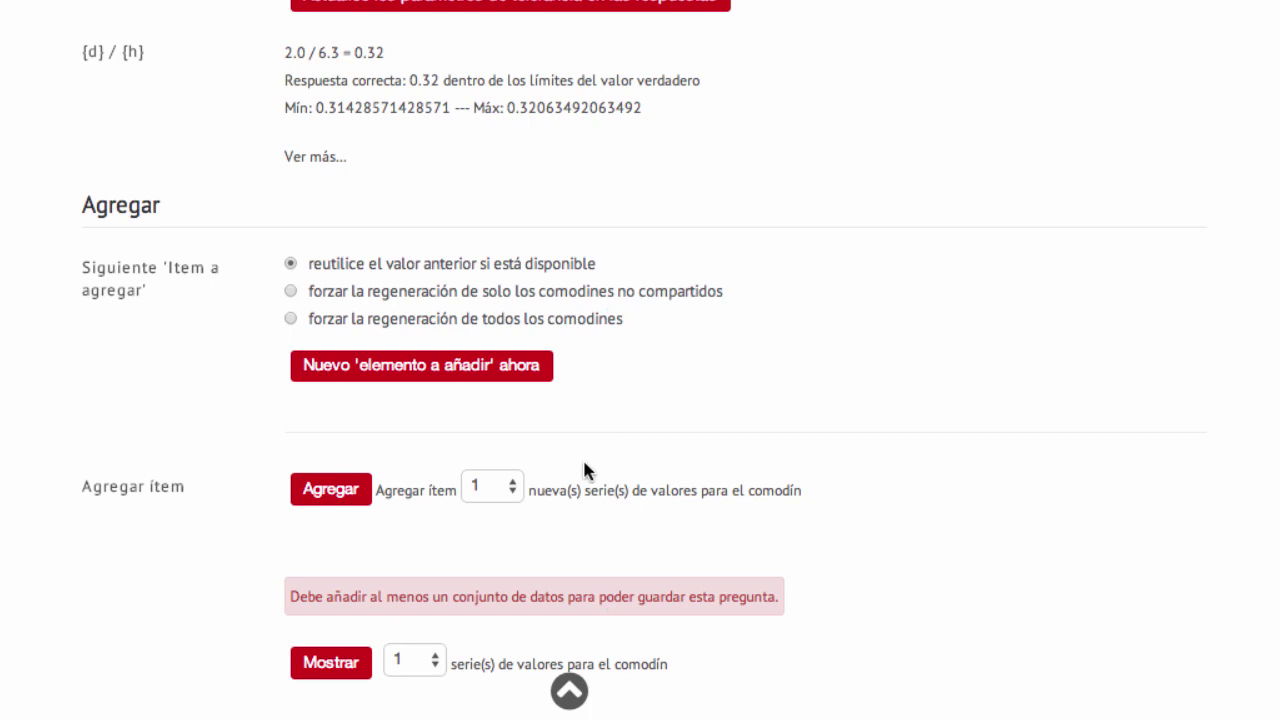
click(506, 490)
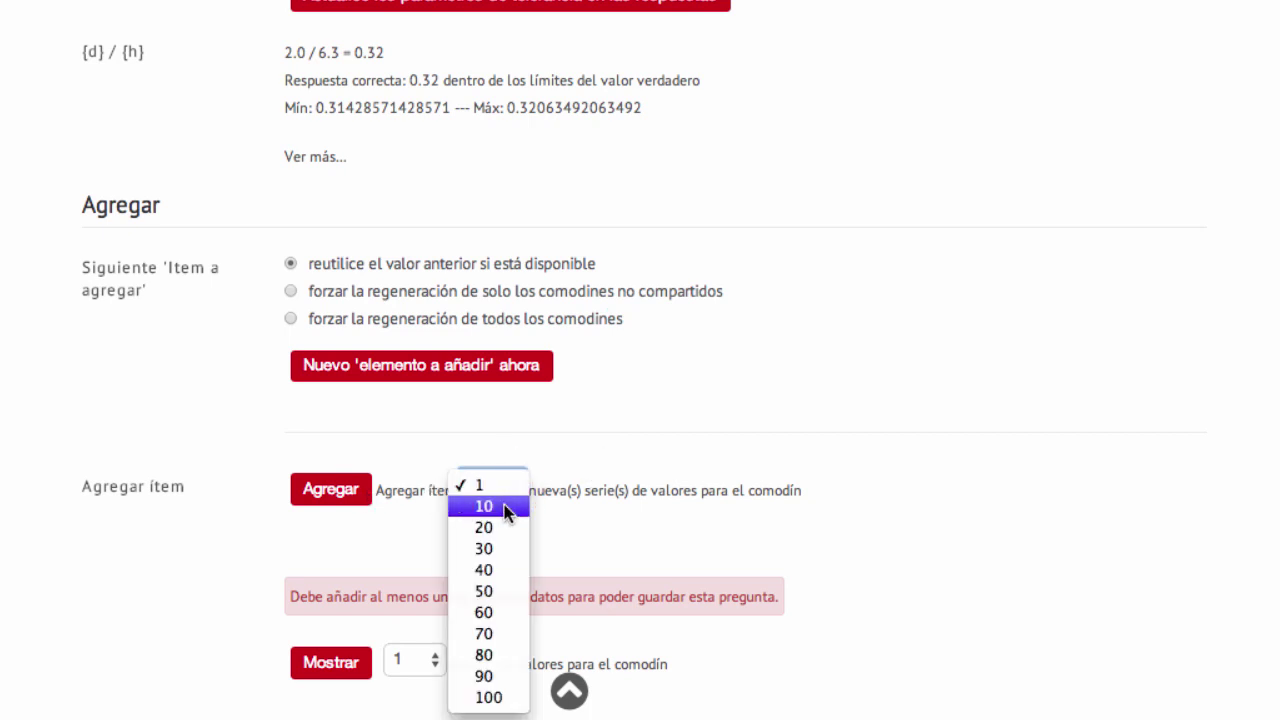
click(506, 528)
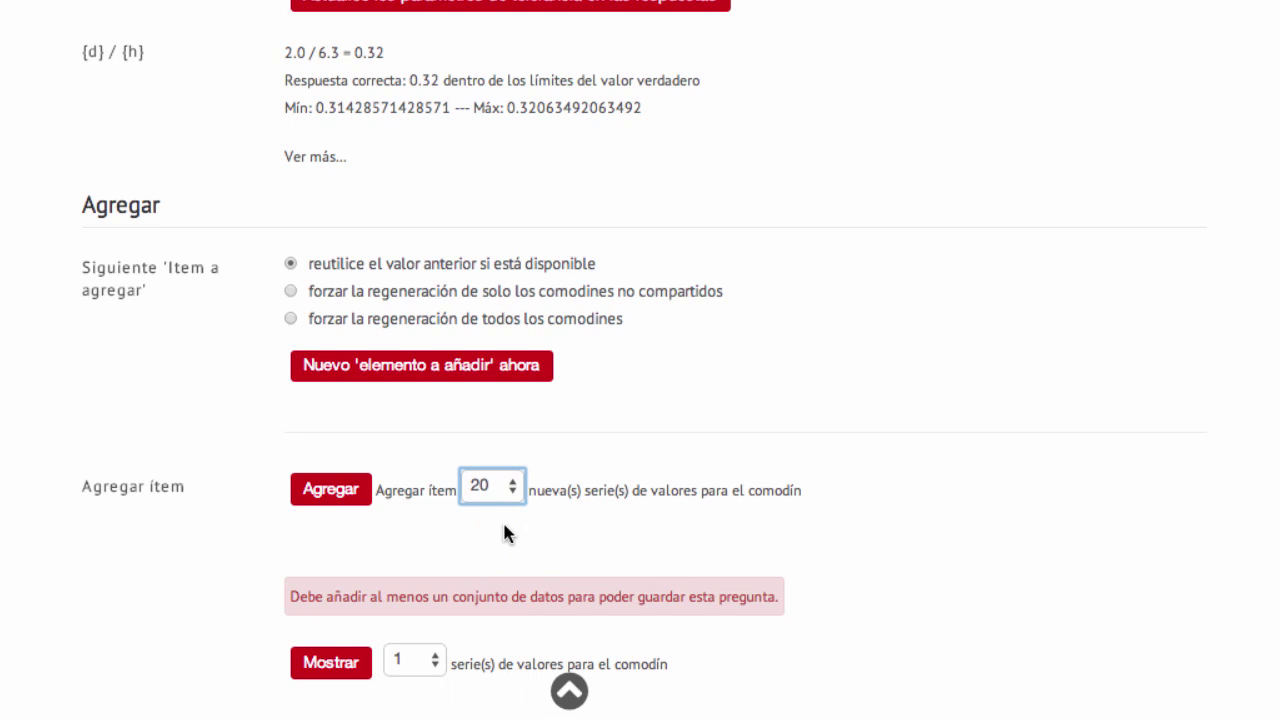
click(331, 490)
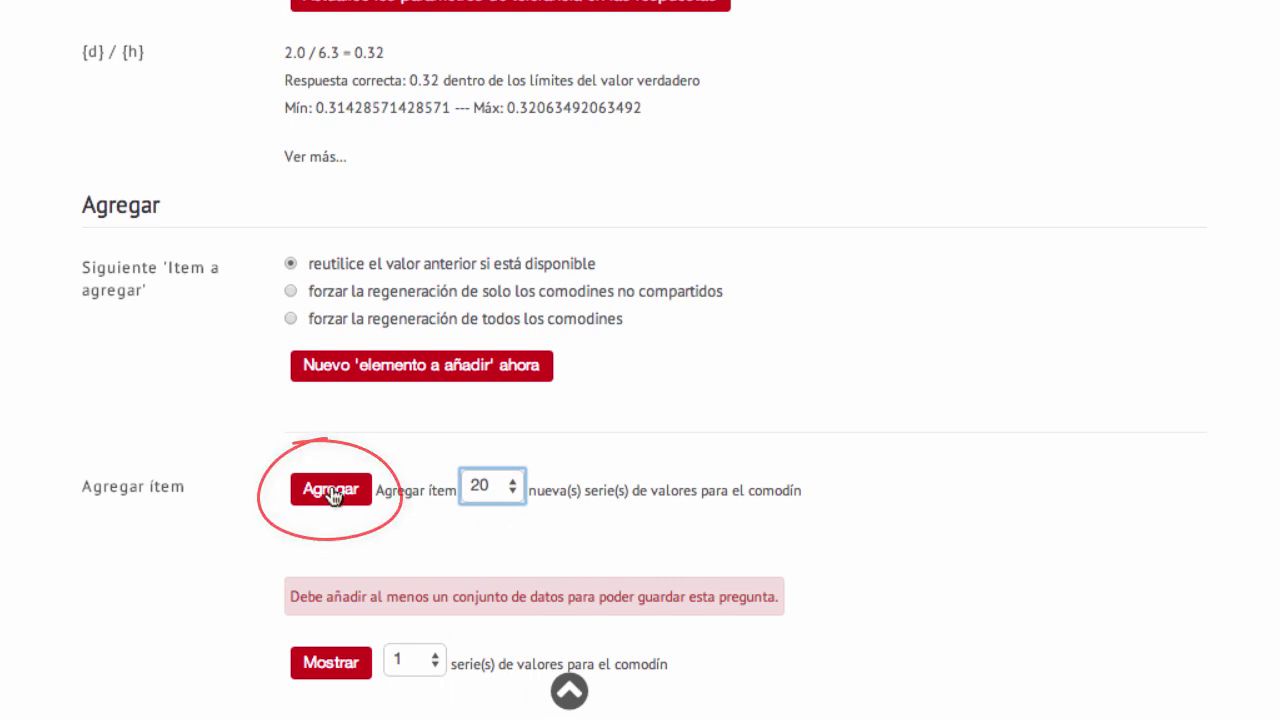
click(331, 490)
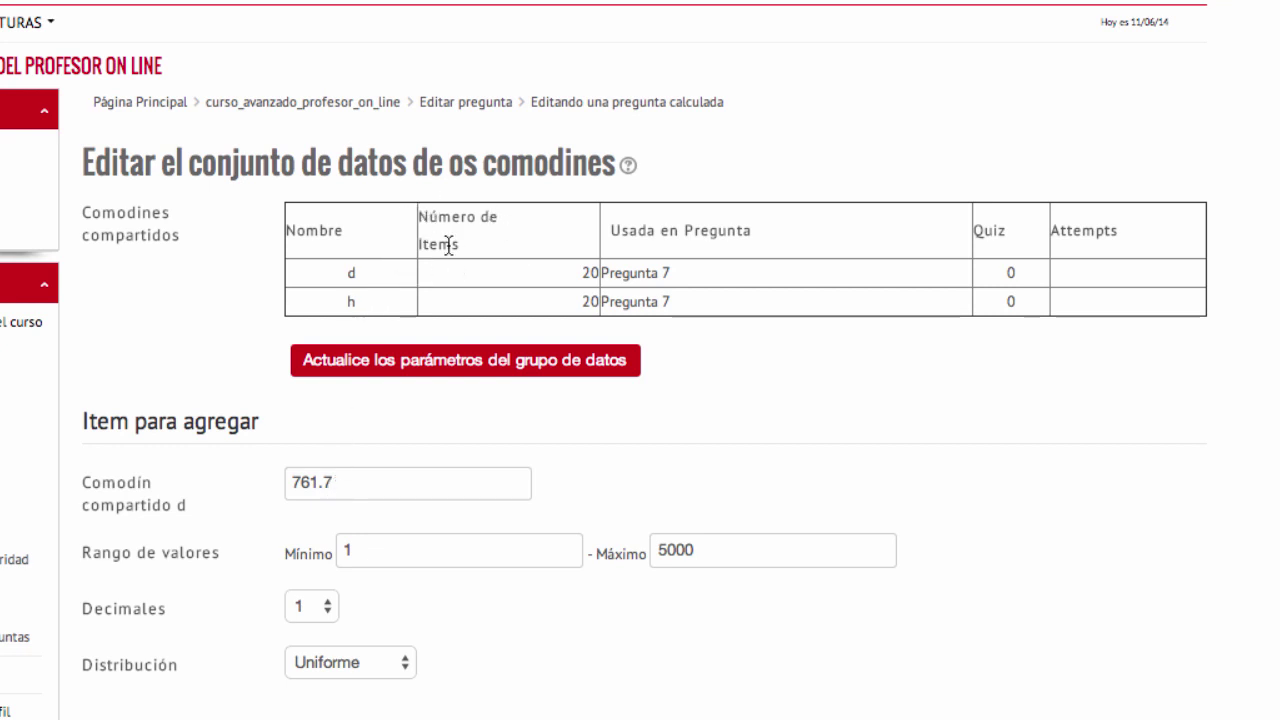
Step: Examine the item counts of shared wildcards d and h, and the {d} / {h} sample calculation with its tolerance limits
double_click(586, 274)
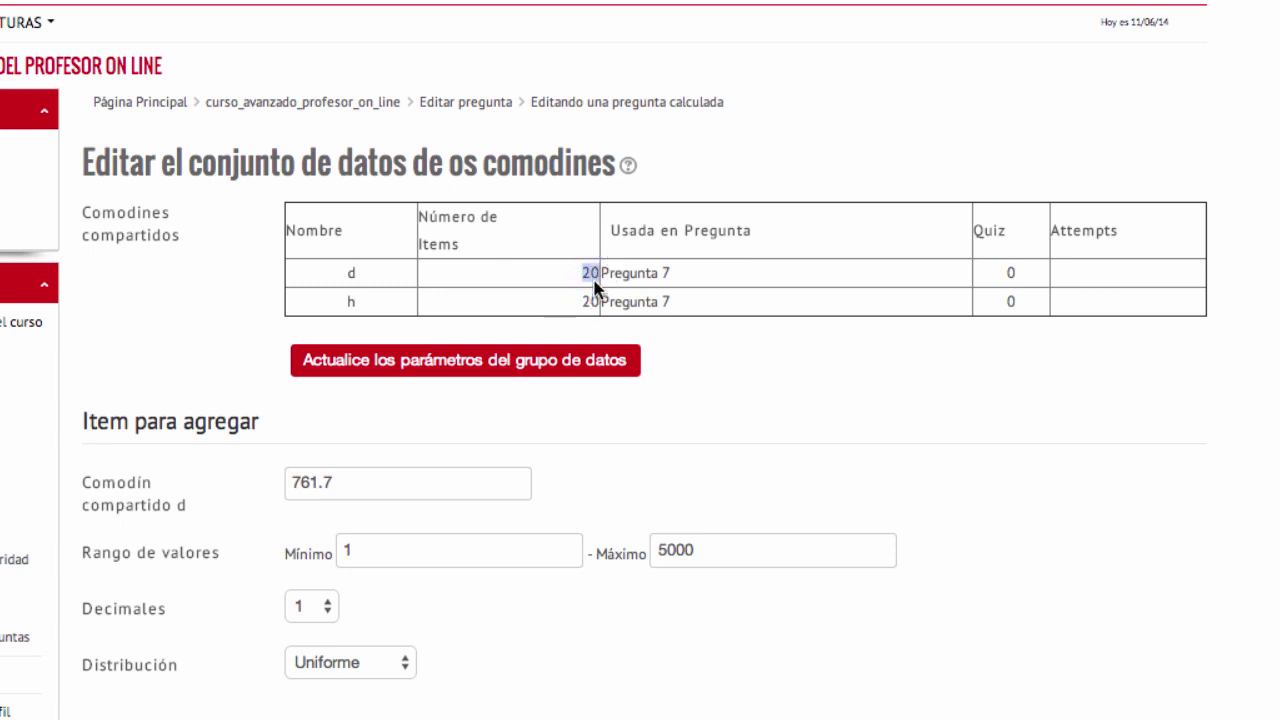
double_click(584, 302)
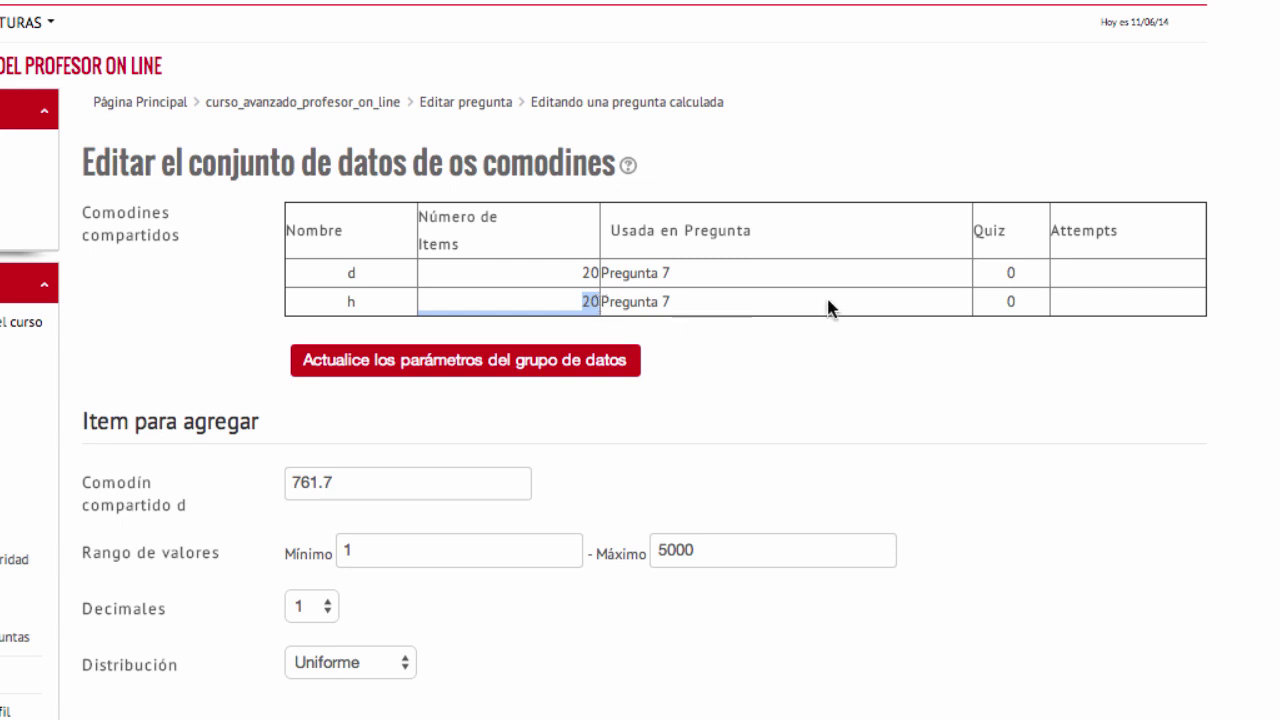
scroll(828, 306, down, 10)
scroll(828, 308, down, 8)
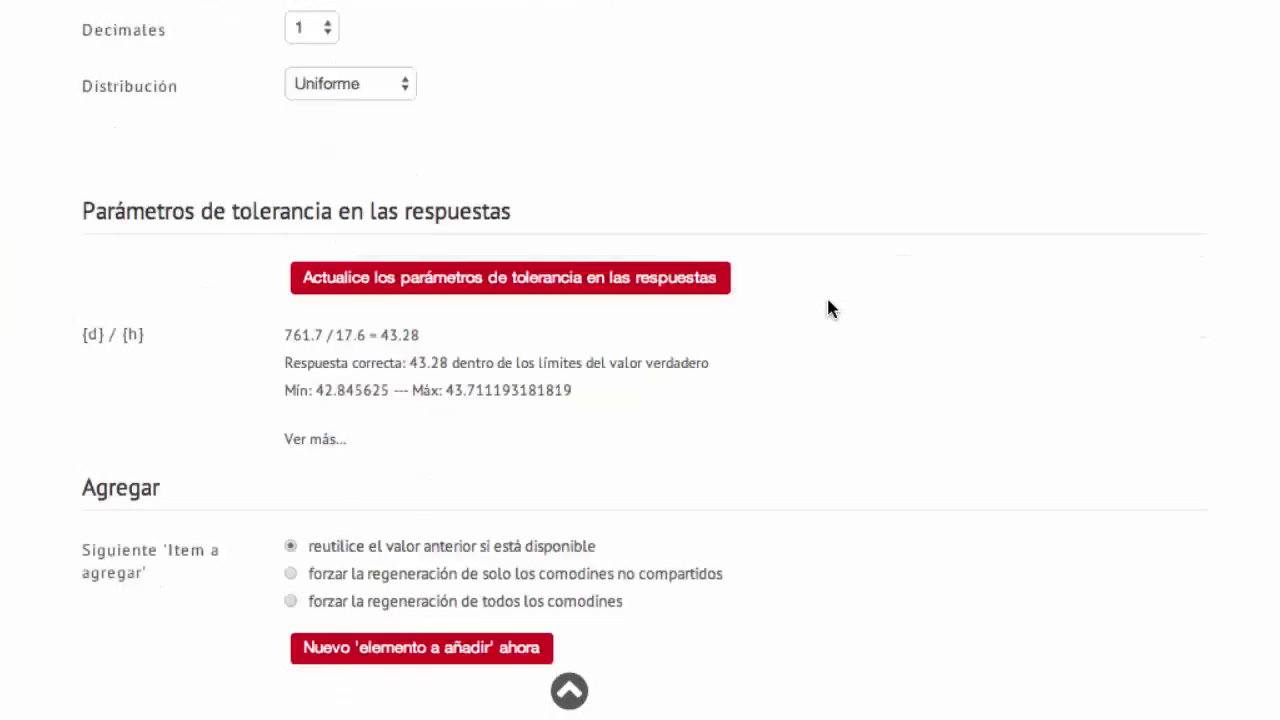
scroll(830, 308, down, 1)
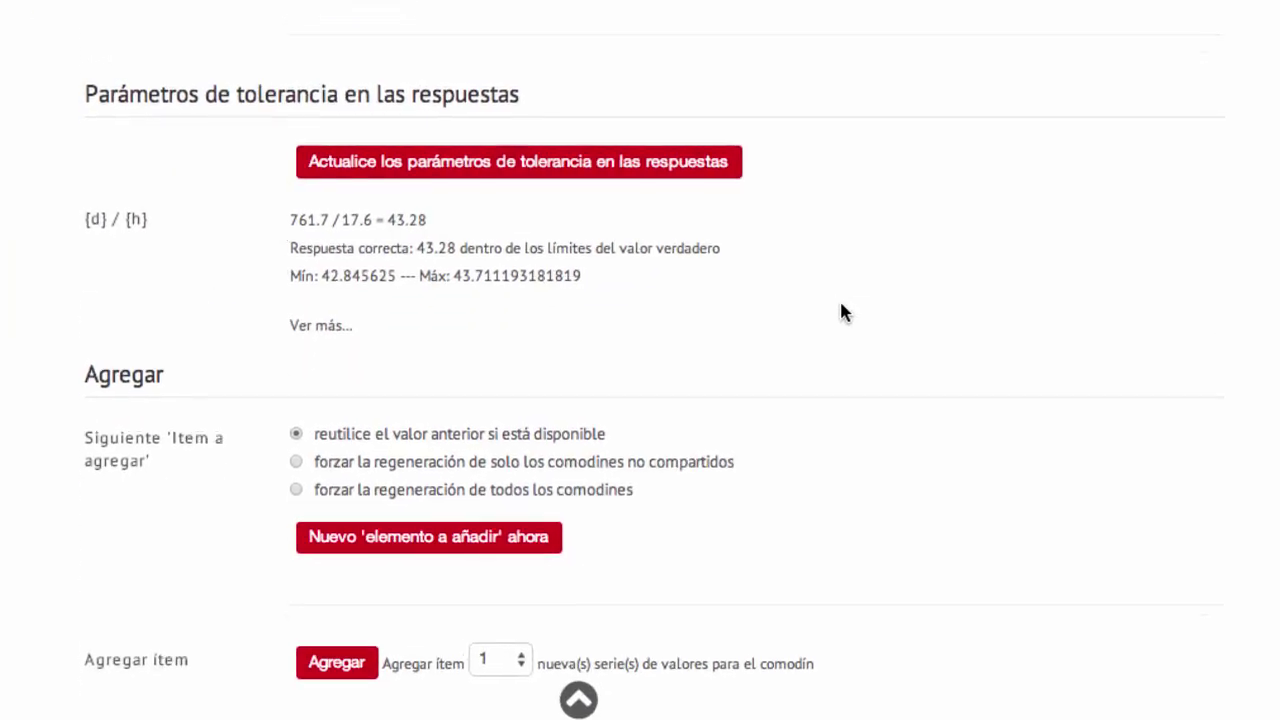
drag(126, 257, 205, 252)
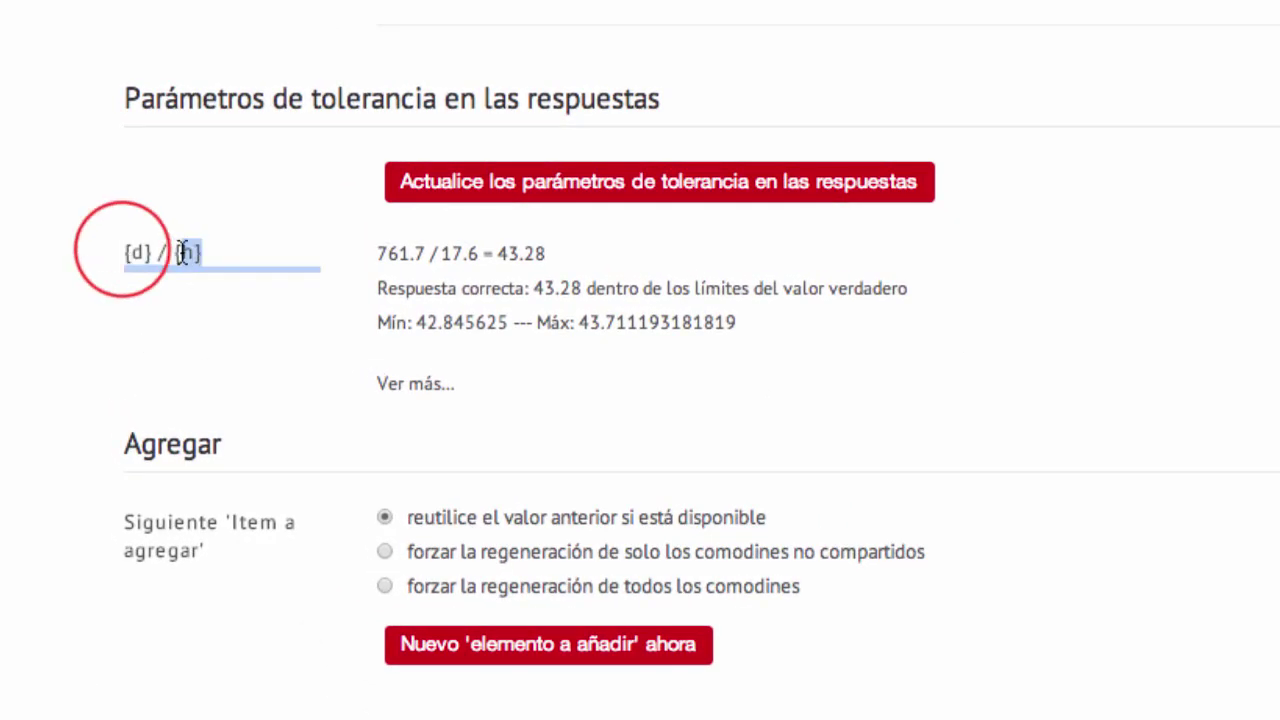
click(340, 245)
drag(380, 253, 408, 256)
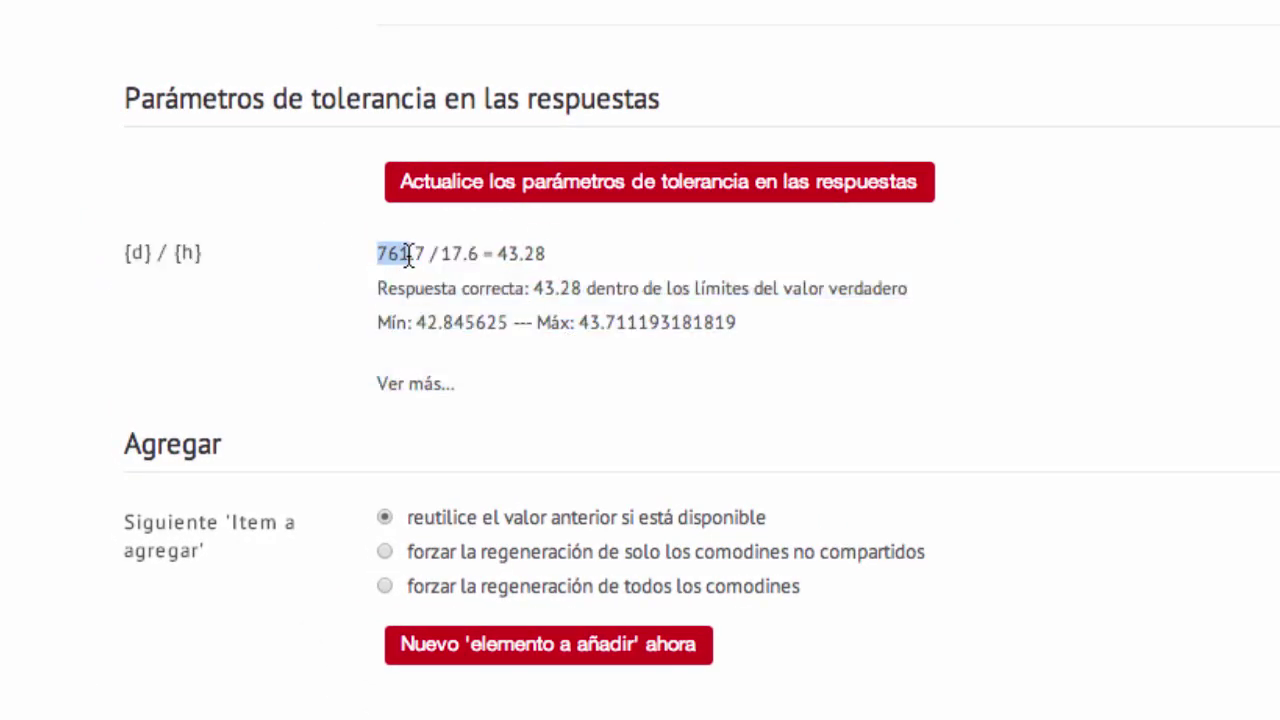
click(600, 275)
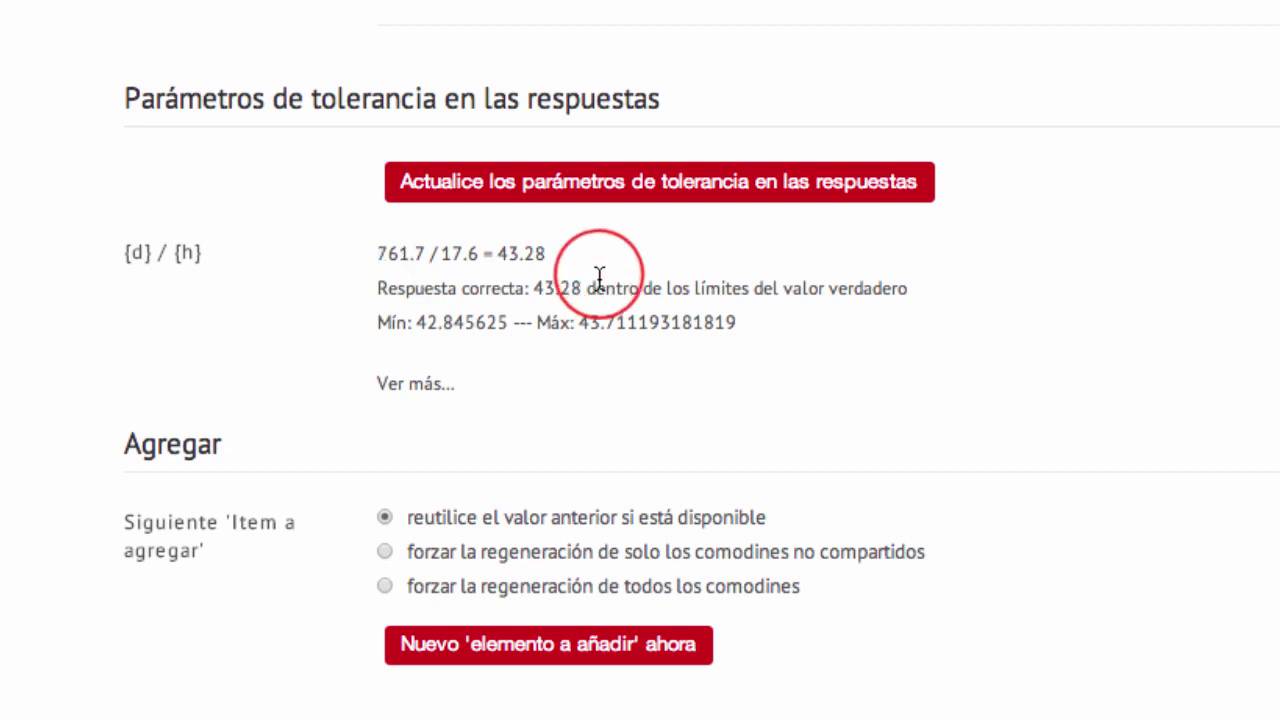
click(420, 320)
click(644, 313)
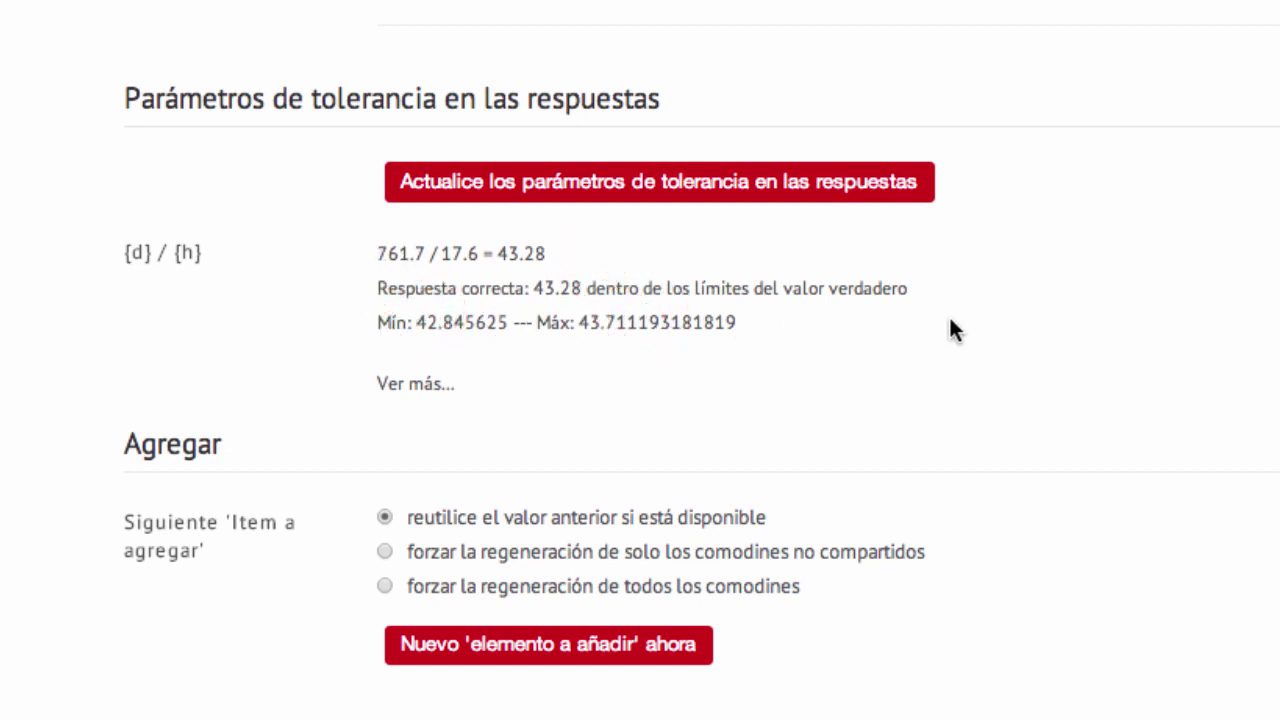
Step: Save the wildcard dataset and finish creating the calculated question
scroll(971, 318, down, 5)
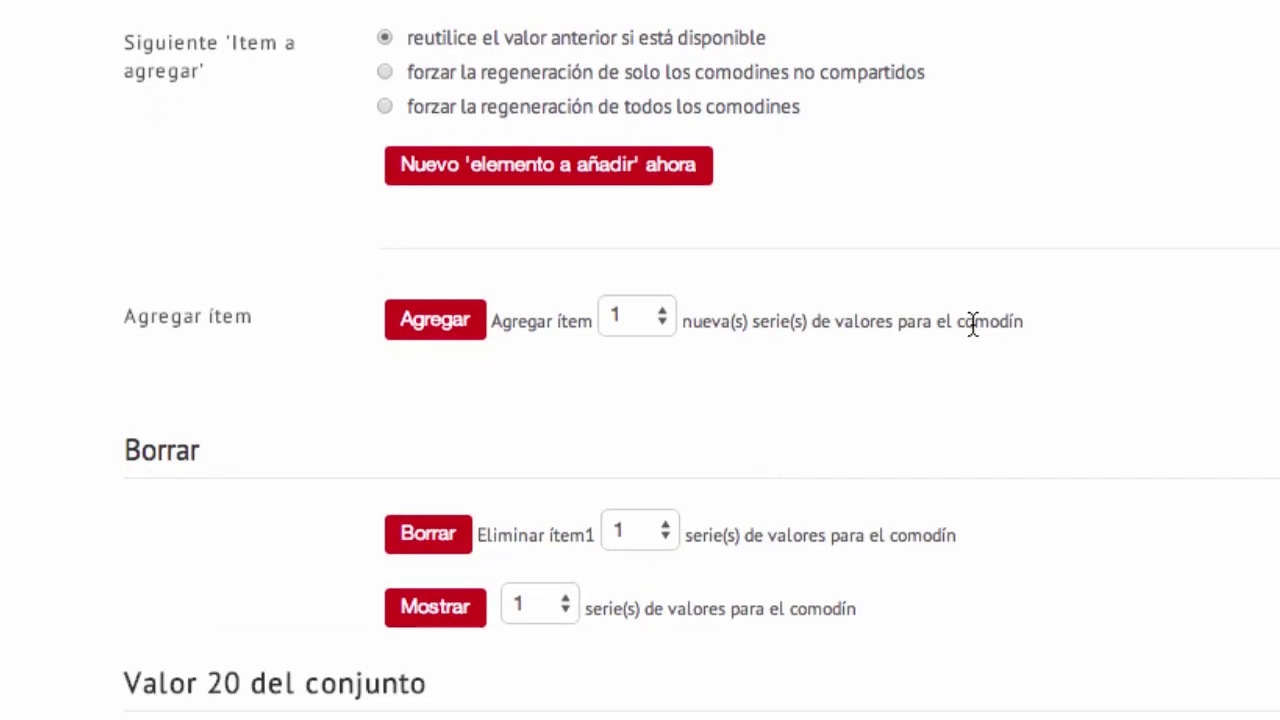
scroll(972, 322, down, 3)
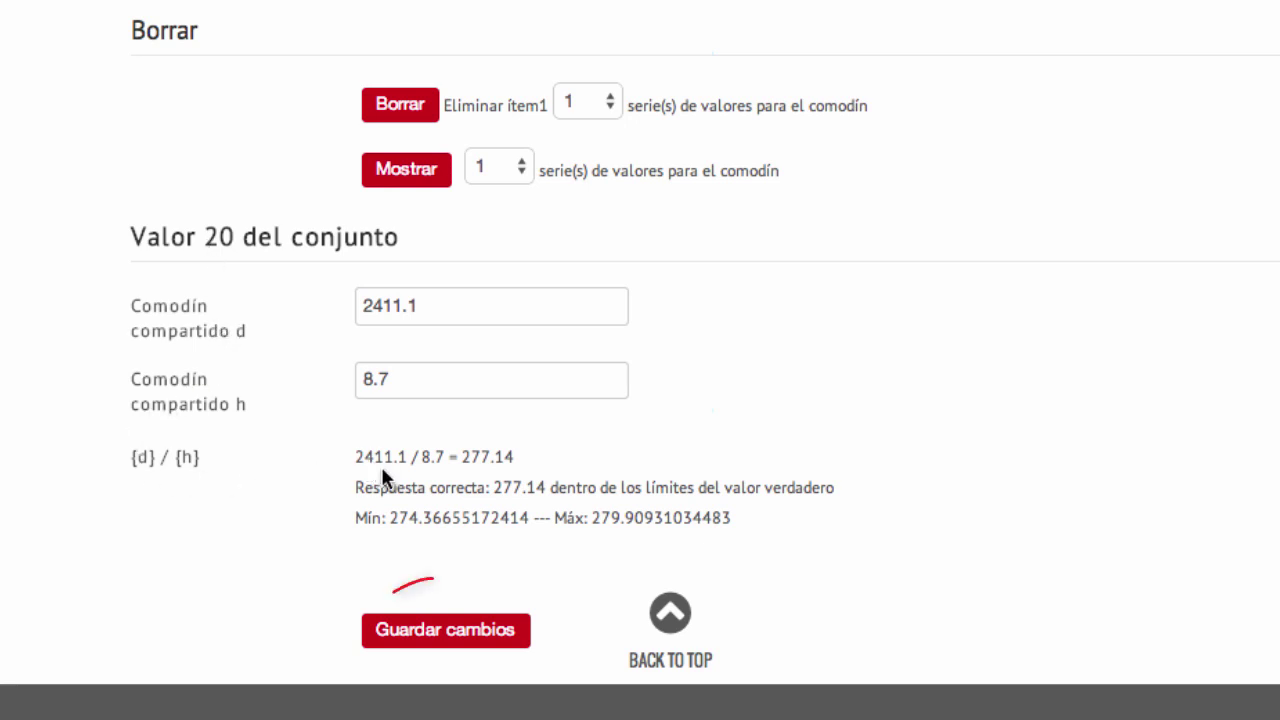
click(486, 634)
click(487, 636)
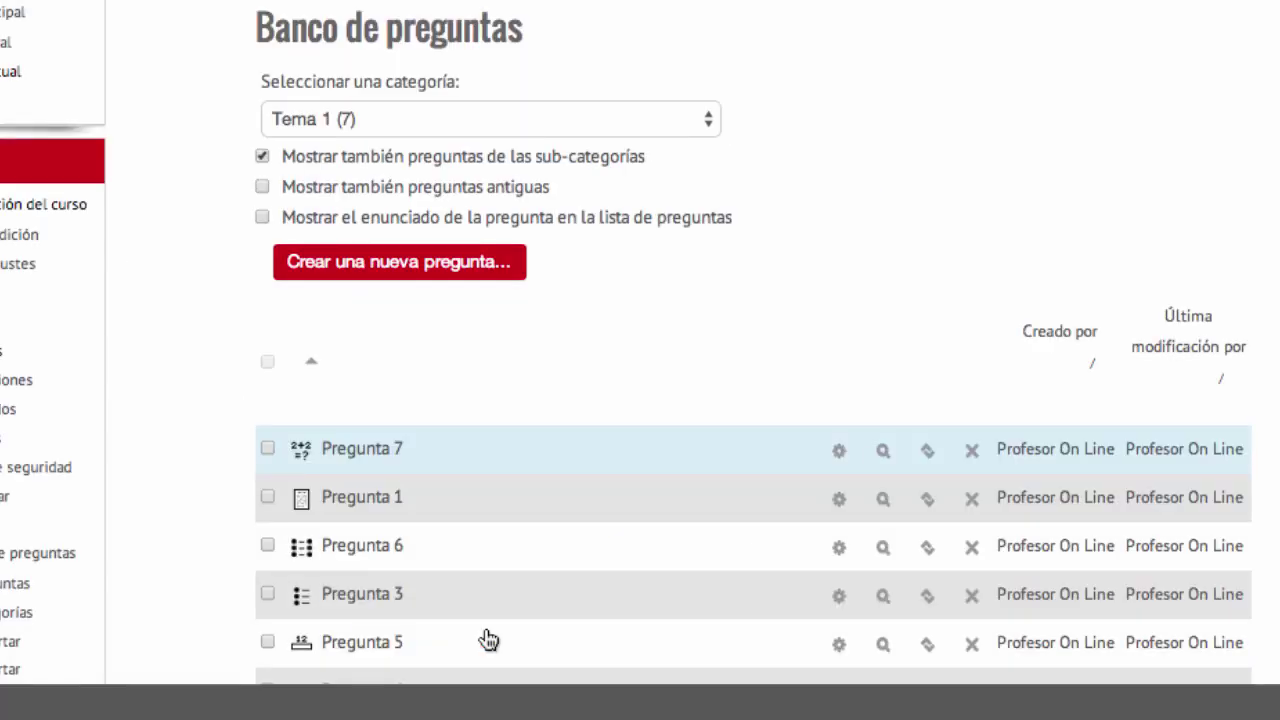
Step: Preview Pregunta 7 from the question bank and examine the values substituted for the wildcards in its text
scroll(651, 335, down, 4)
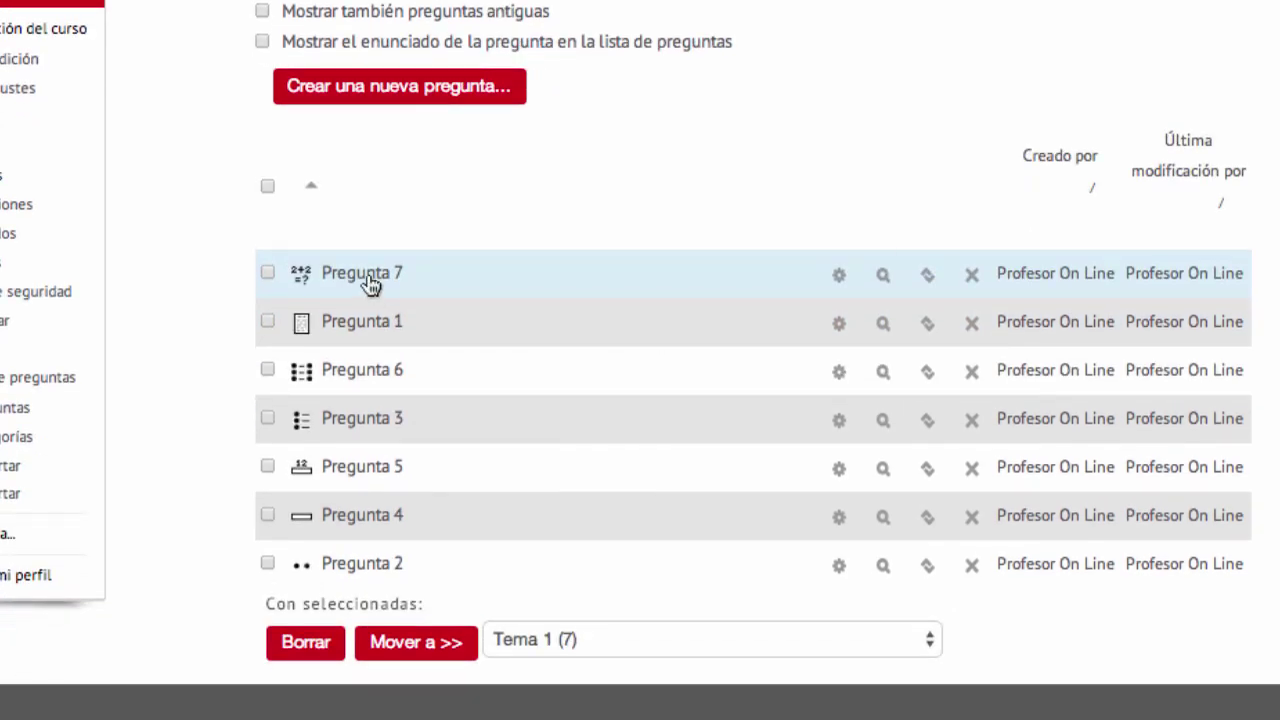
click(884, 280)
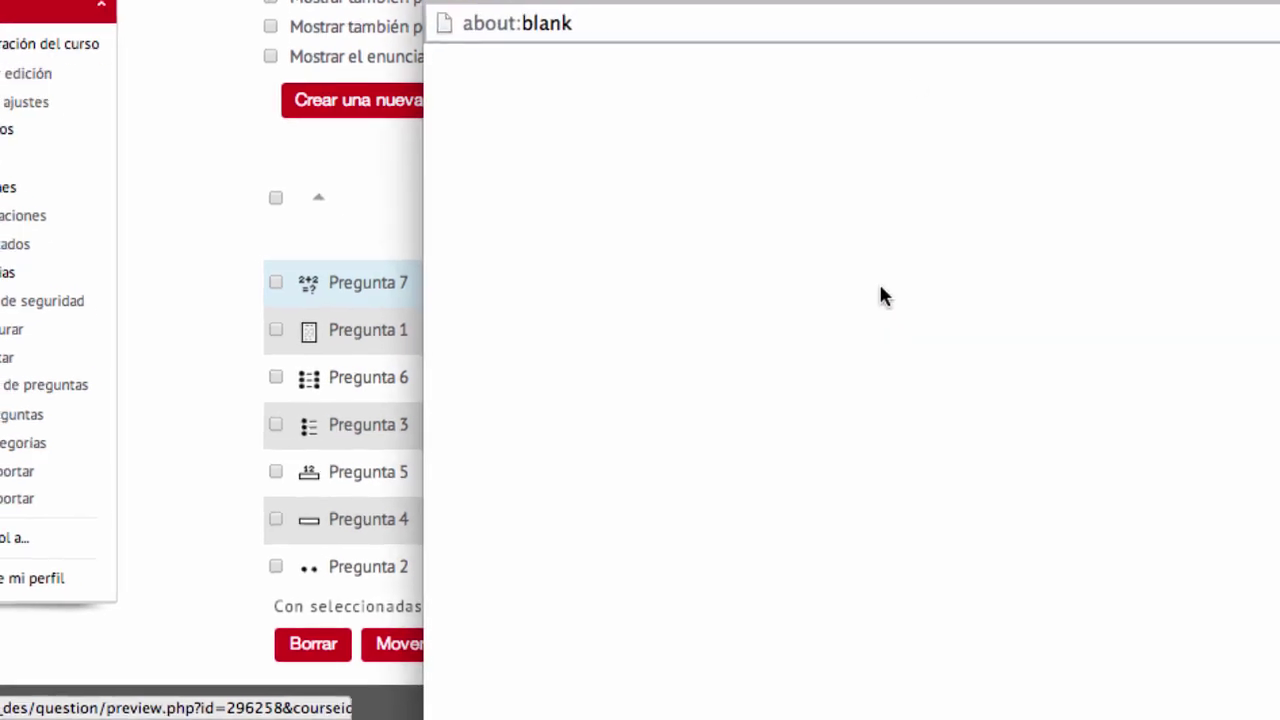
drag(814, 129, 706, 22)
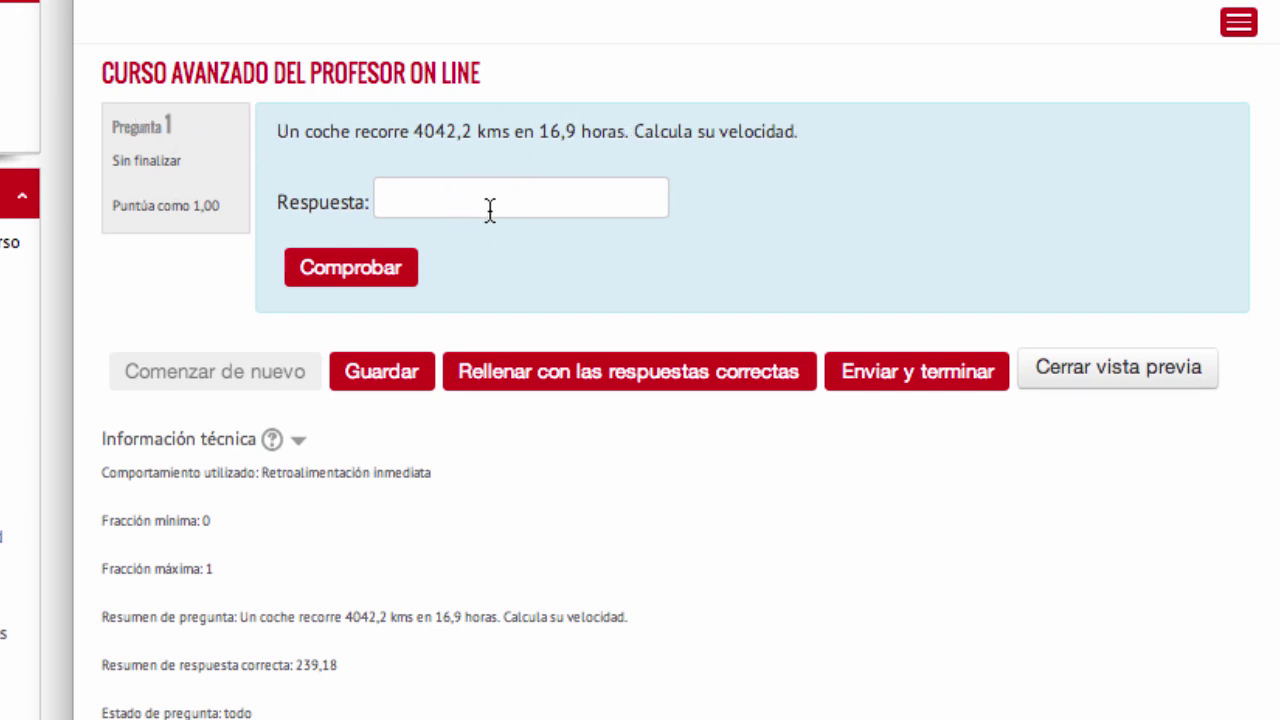
drag(412, 131, 660, 150)
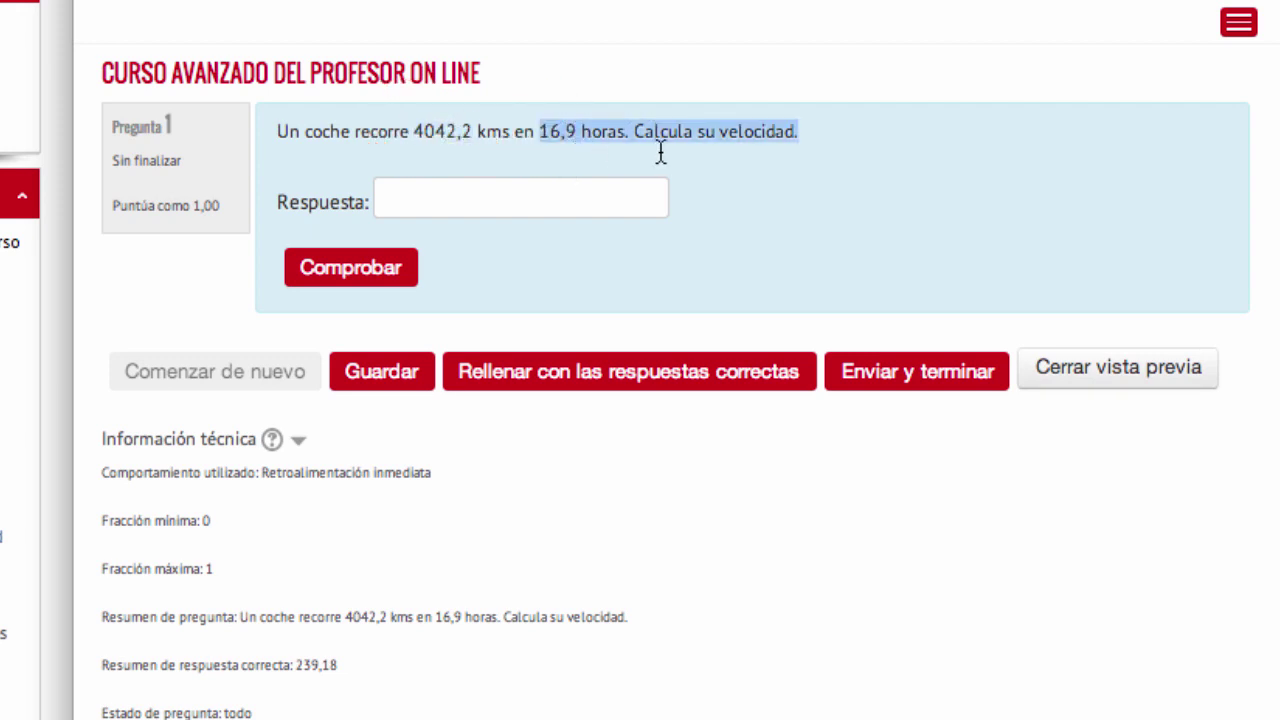
click(660, 150)
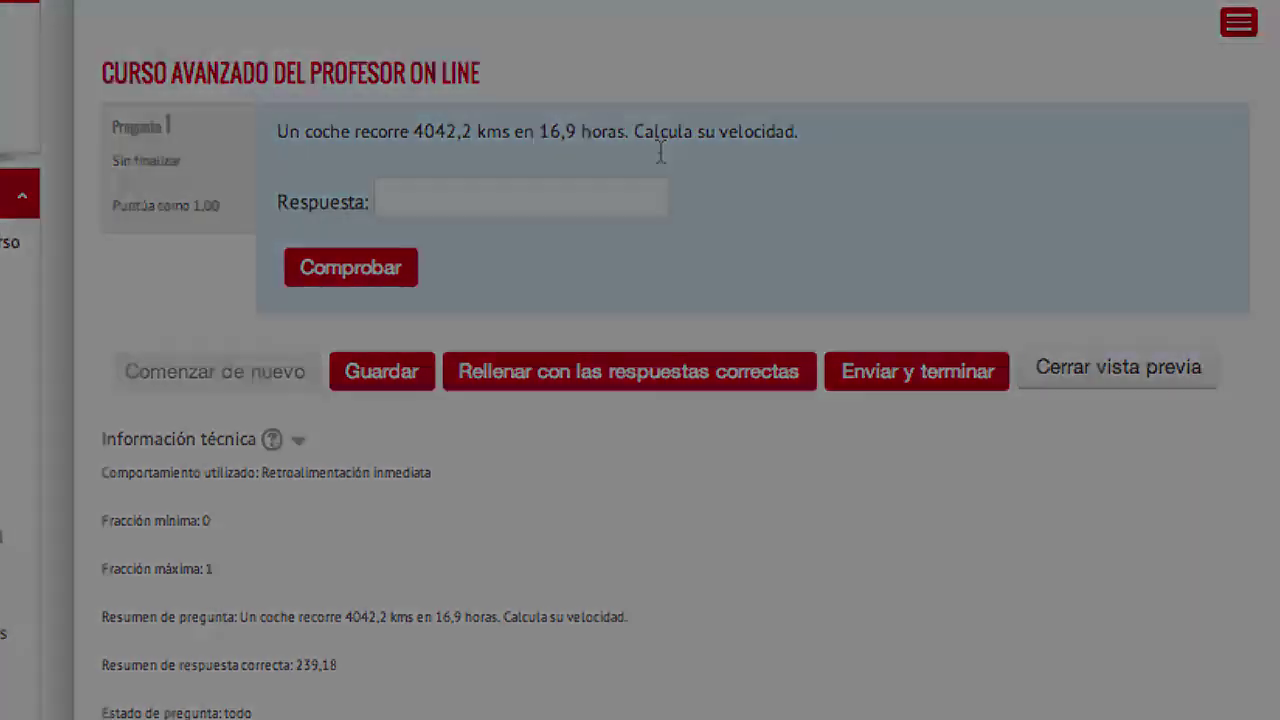